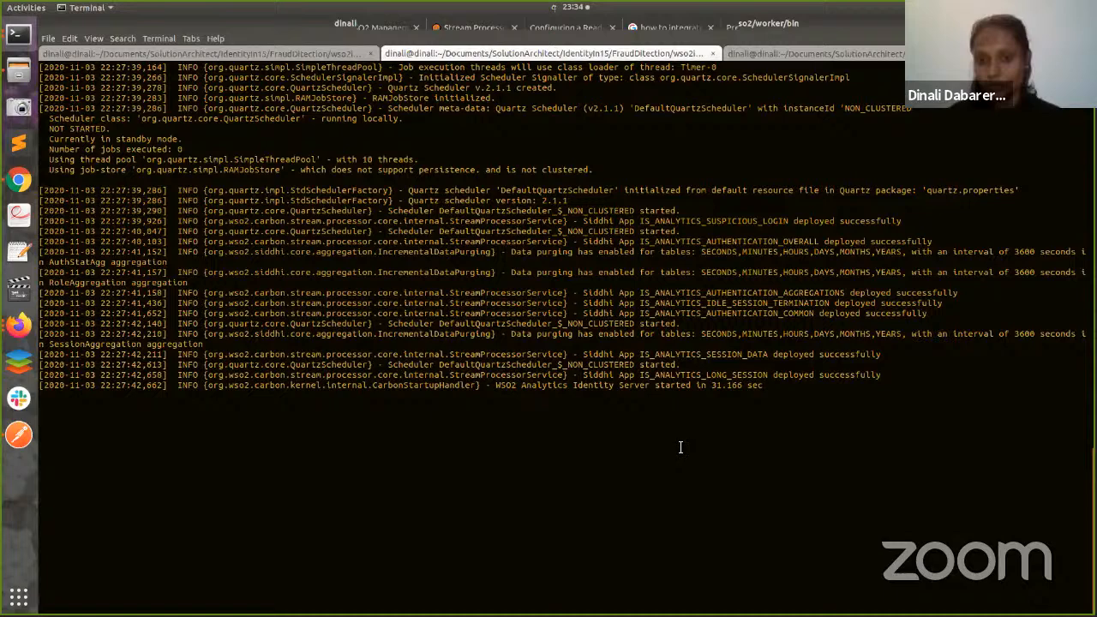
- Show the so2/editor/bin terminal tab and scroll through the editor server's log
{"action": "key", "text": "ctrl+Page_Down"}
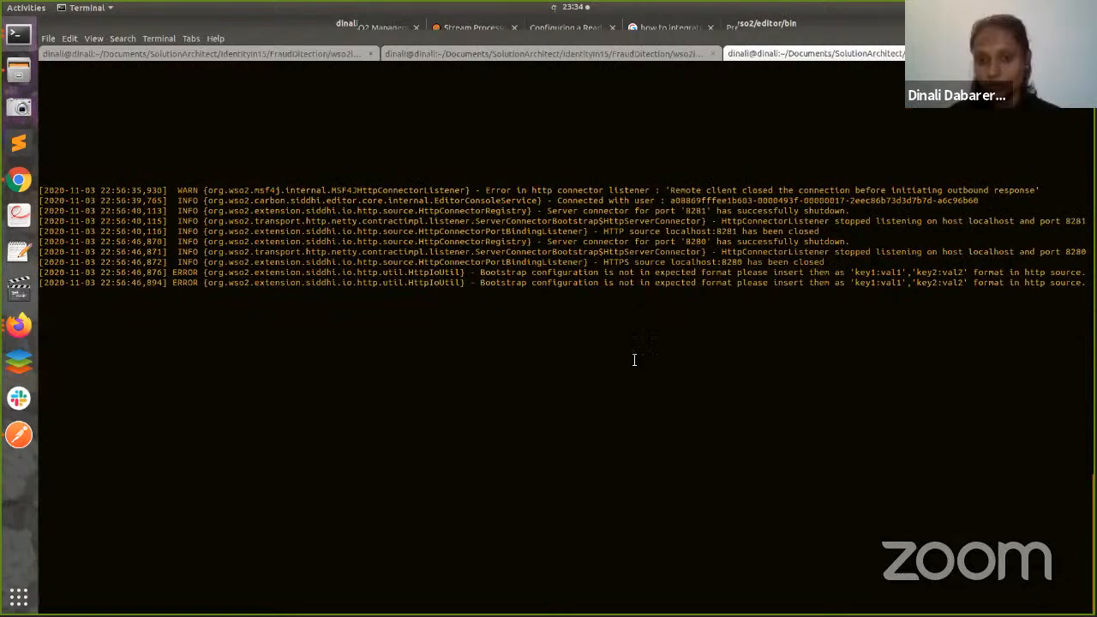
{"action": "scroll", "coordinate": [522, 64], "scroll_direction": "up", "scroll_amount": 2}
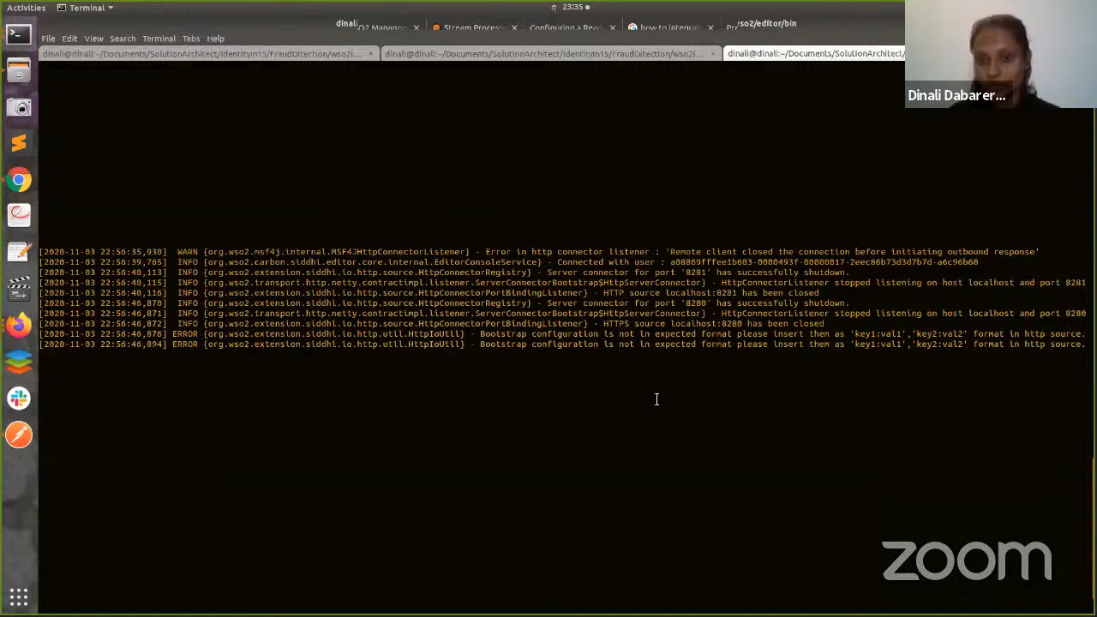
{"action": "scroll", "coordinate": [657, 398], "scroll_direction": "down", "scroll_amount": 2}
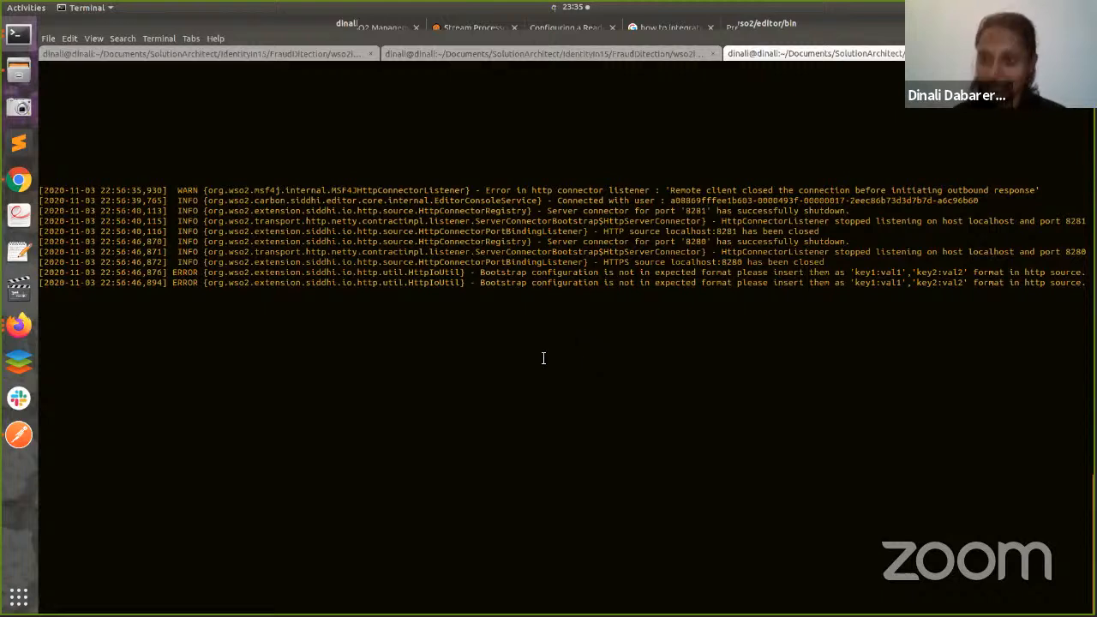
- Bring up the Slides browser window, then move through WSO2 Management to Stream Processor Studio
{"action": "left_click", "coordinate": [19, 325]}
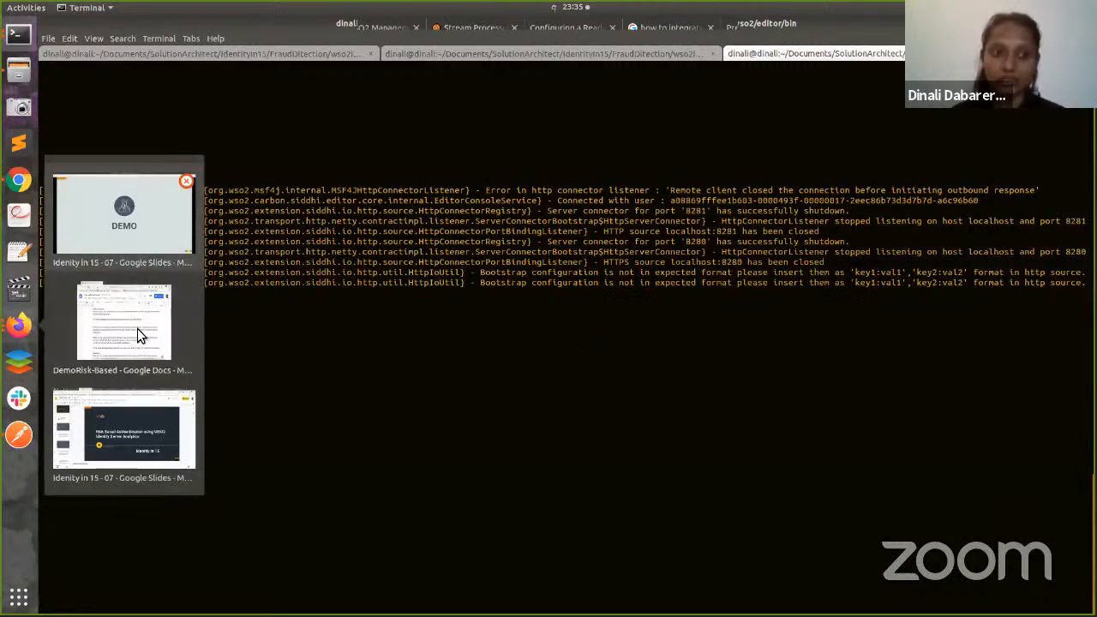
{"action": "left_click", "coordinate": [126, 412]}
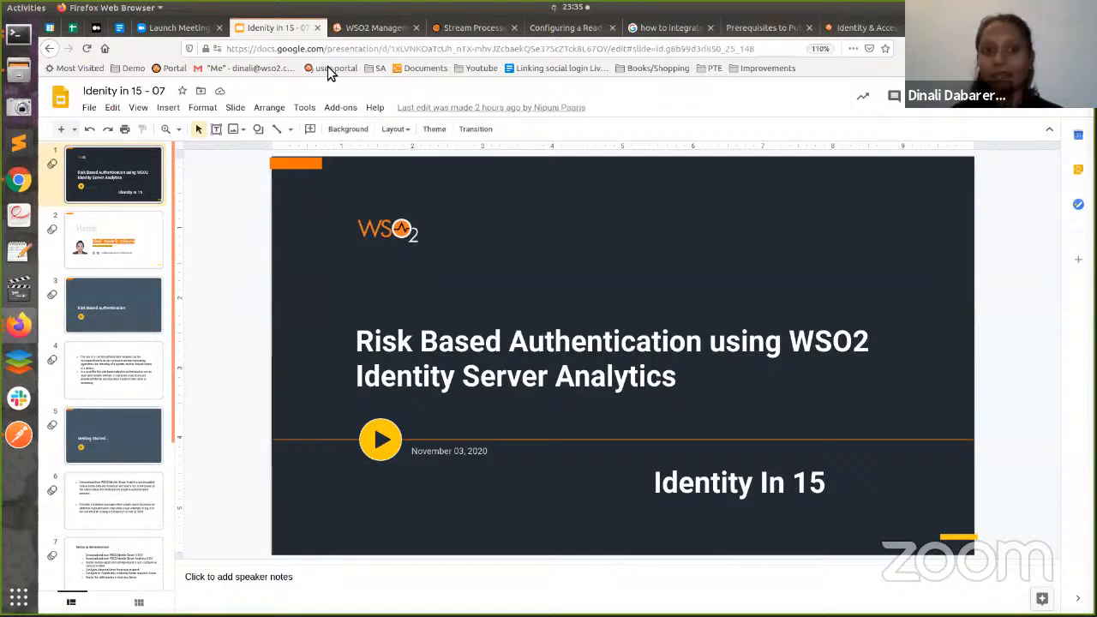
{"action": "left_click", "coordinate": [370, 28]}
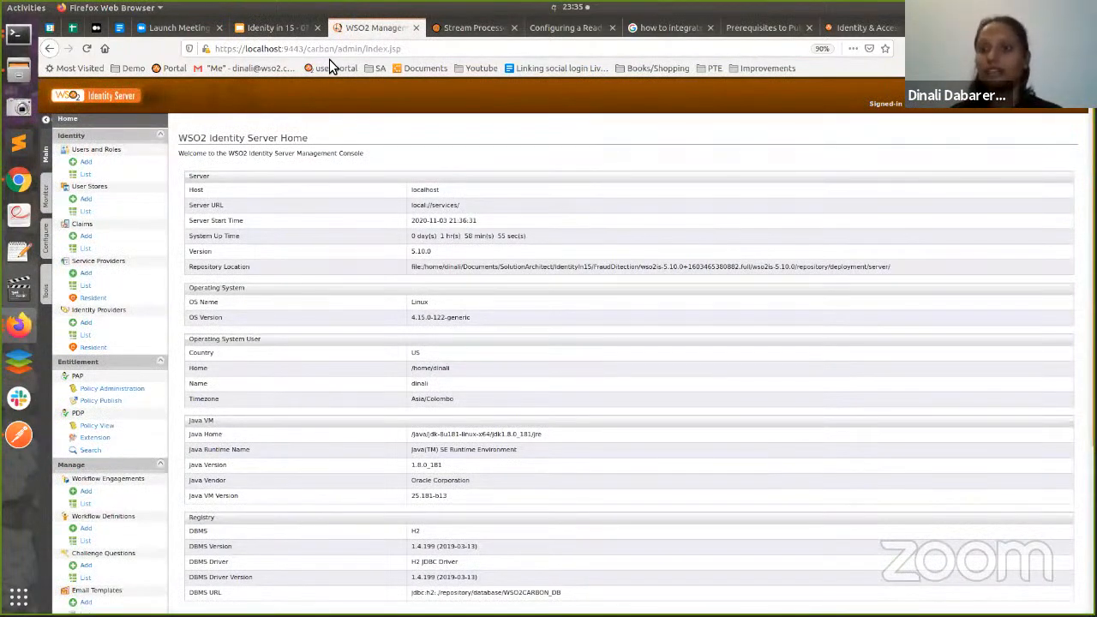
{"action": "key", "text": "ctrl+Tab"}
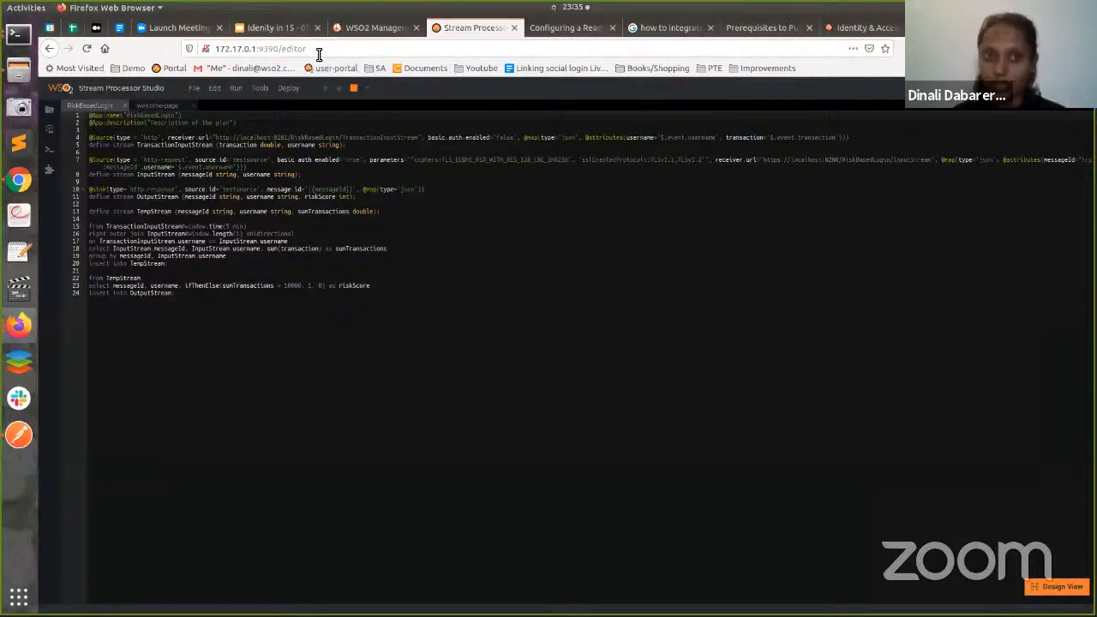
- Reload the RiskBasedLogin editor page, then select Postman's TransactionInputStream request URL
{"action": "left_click", "coordinate": [319, 53]}
{"action": "left_click", "coordinate": [333, 53]}
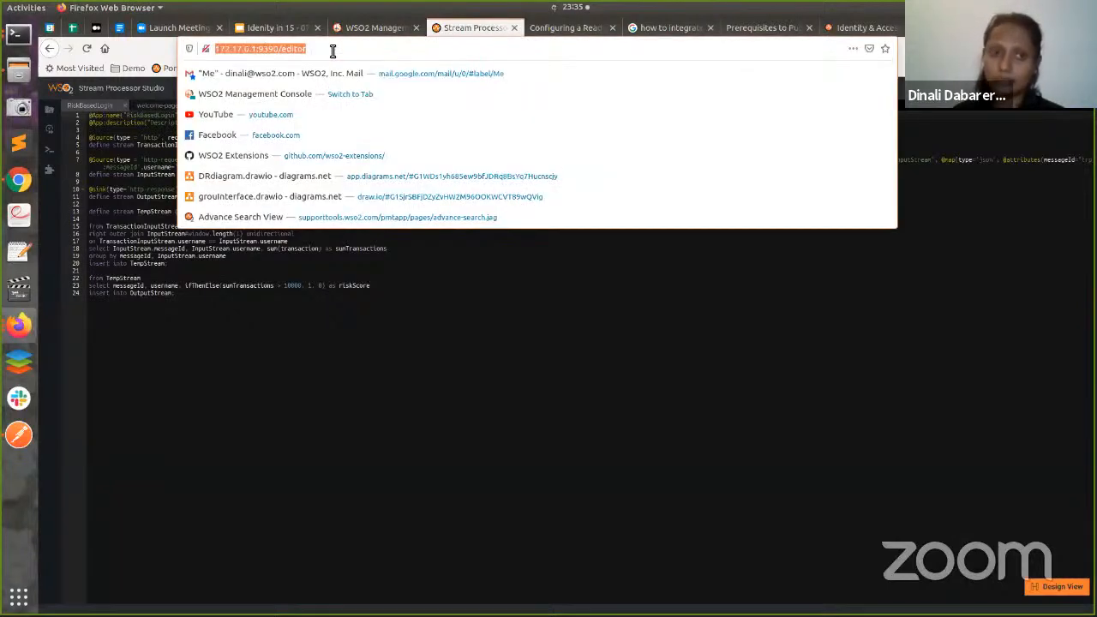
{"action": "left_click", "coordinate": [333, 52]}
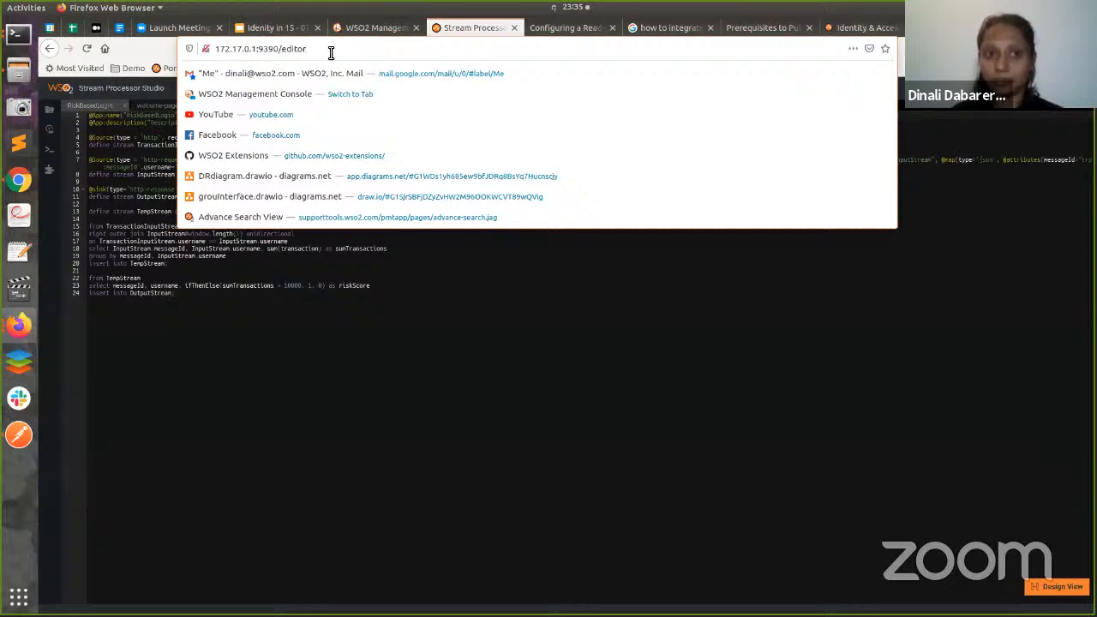
{"action": "key", "text": "Return"}
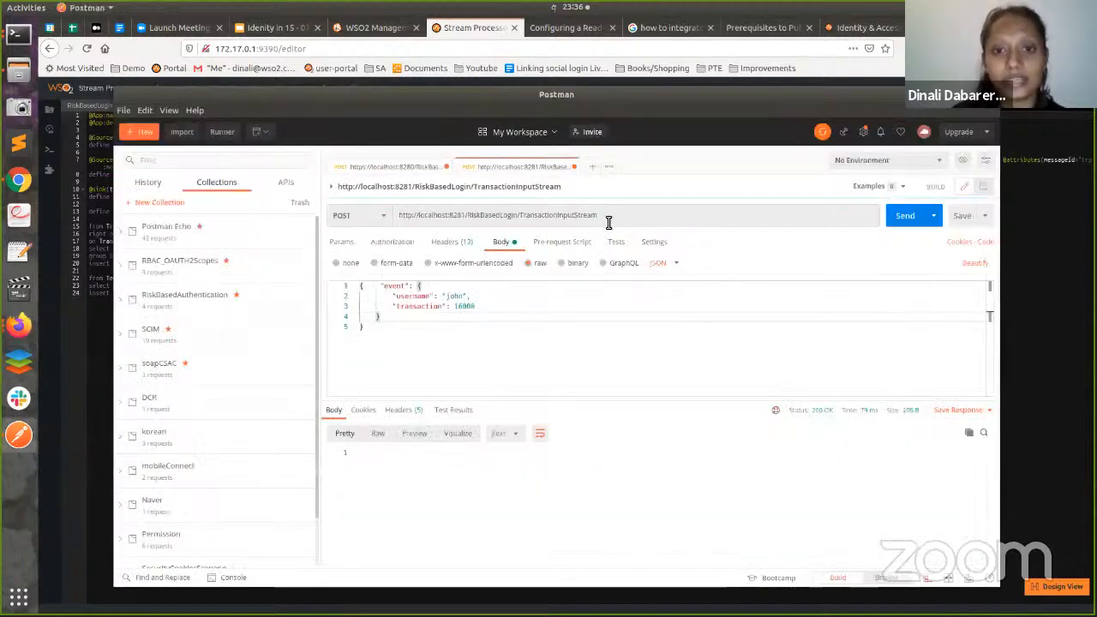
{"action": "left_click_drag", "start_coordinate": [608, 222], "coordinate": [354, 221]}
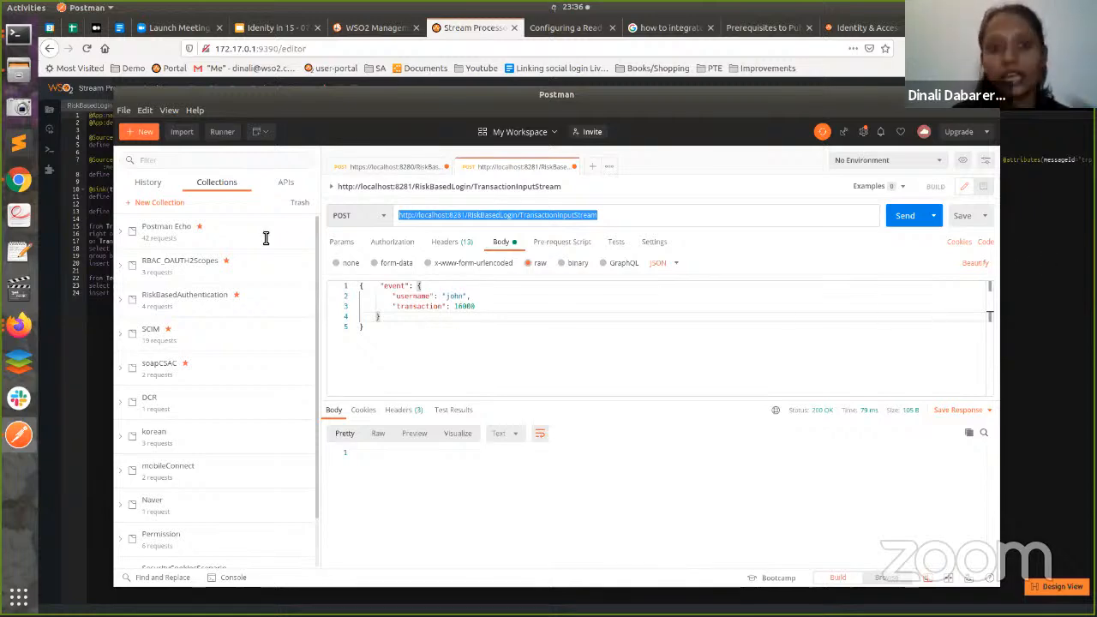
{"action": "key", "text": "alt+Tab"}
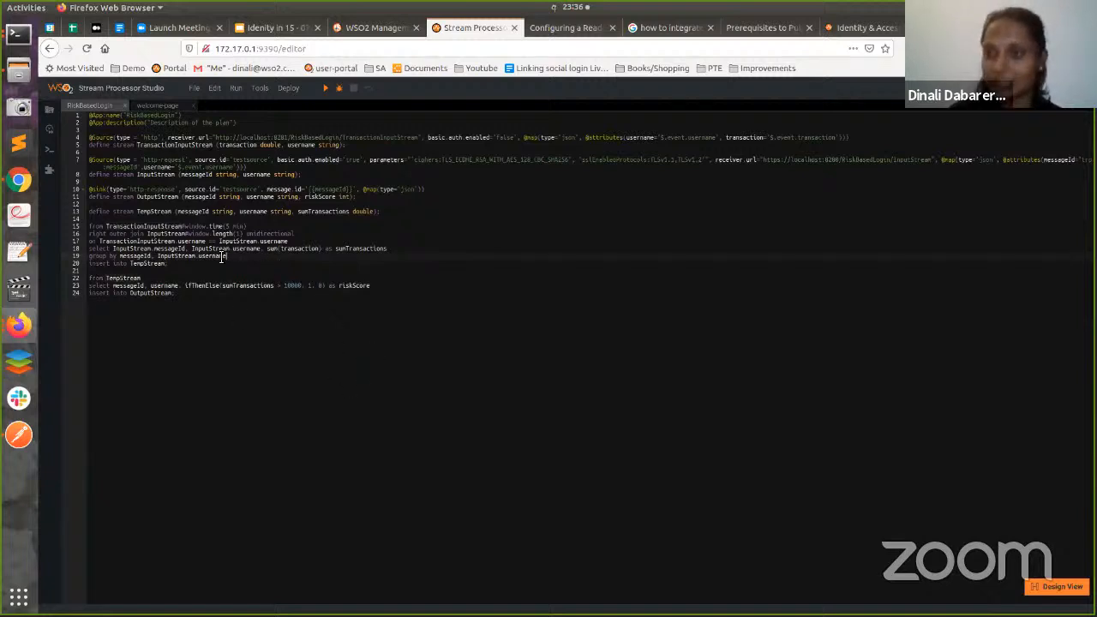
{"action": "mouse_move", "coordinate": [299, 248]}
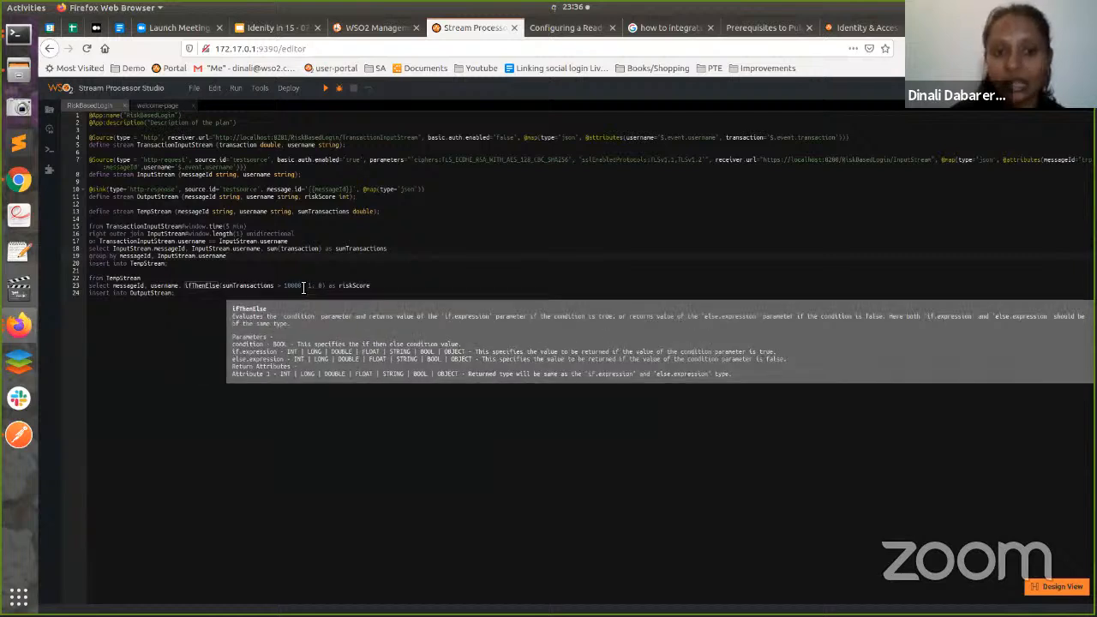
{"action": "left_click_drag", "start_coordinate": [303, 285], "coordinate": [284, 285]}
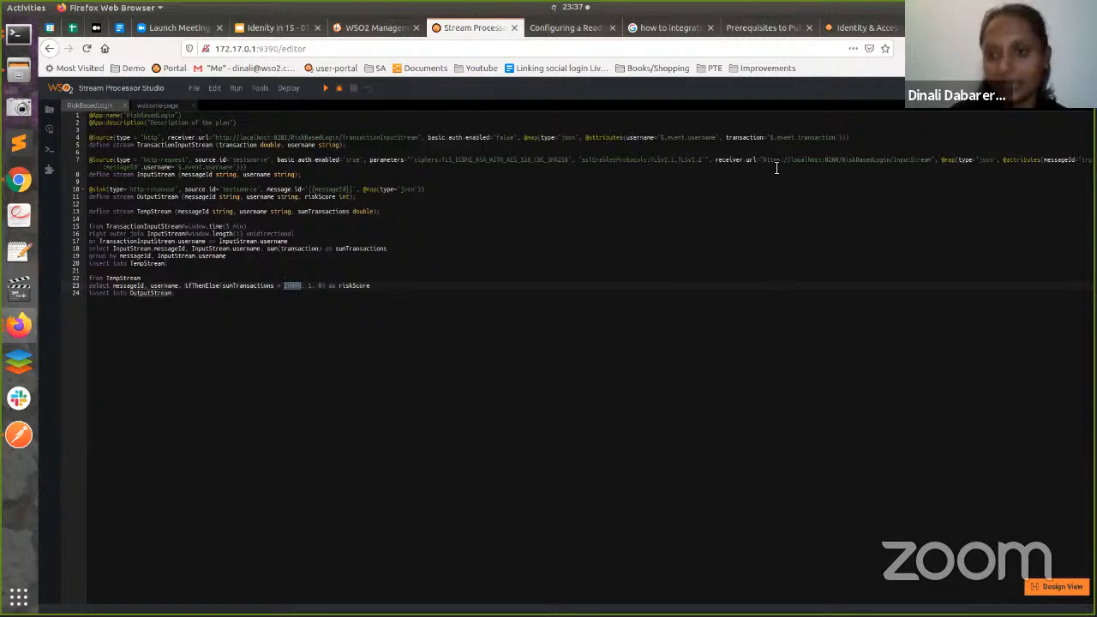
{"action": "left_click_drag", "start_coordinate": [765, 161], "coordinate": [930, 161]}
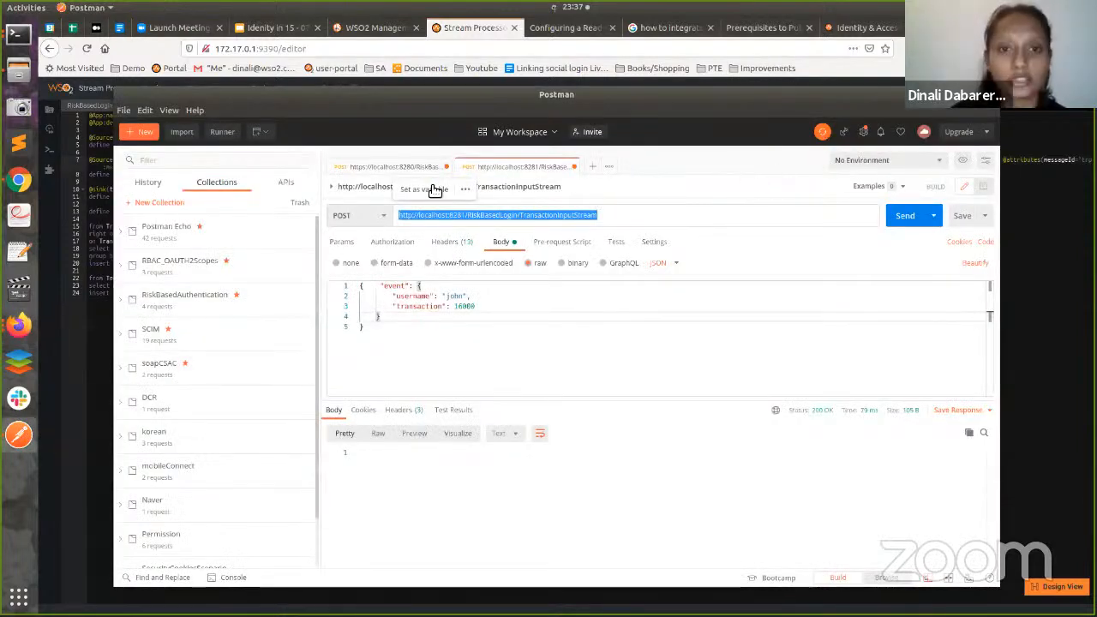
- Send the 8280 InputStream risk-score request, which returns 404, and return to the RiskBasedLogin editor
{"action": "left_click", "coordinate": [398, 174]}
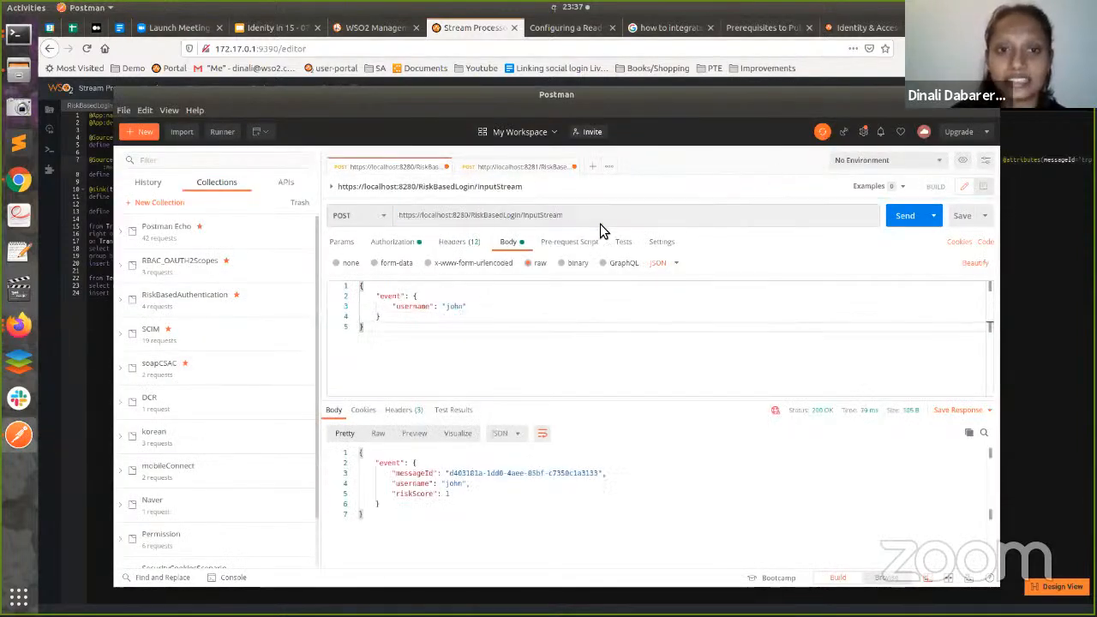
{"action": "left_click_drag", "start_coordinate": [580, 214], "coordinate": [358, 216]}
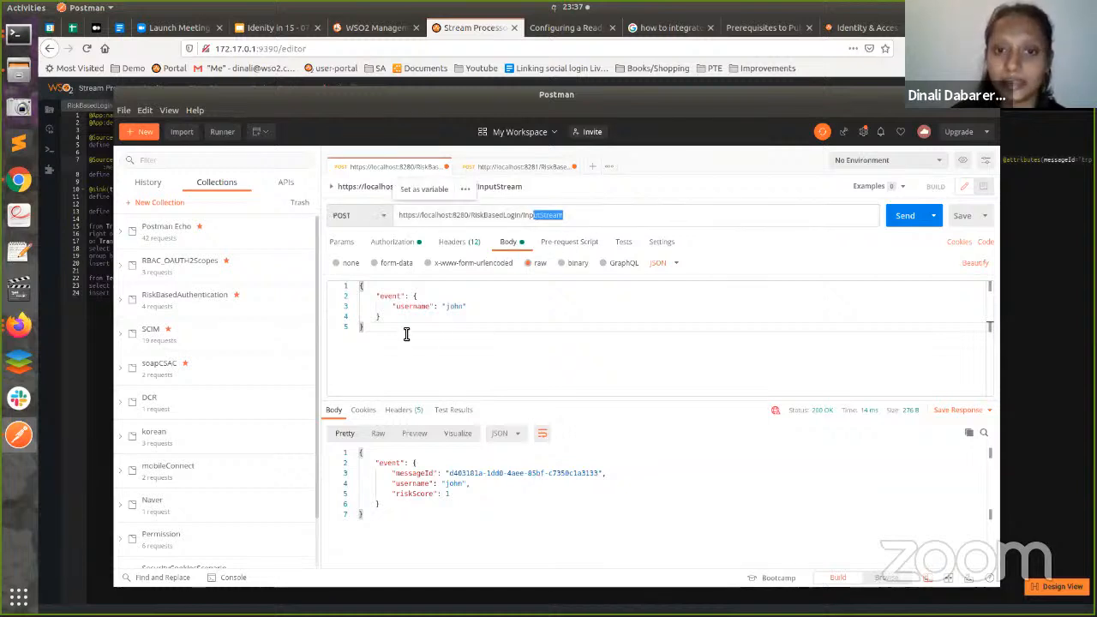
{"action": "left_click", "coordinate": [906, 224]}
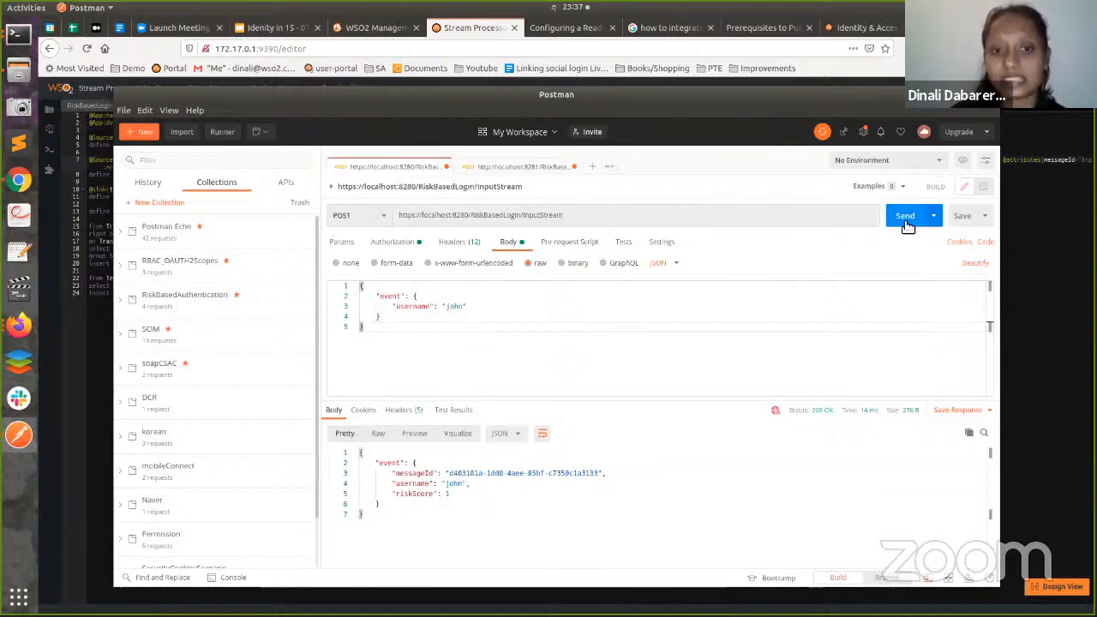
{"action": "left_click", "coordinate": [906, 225]}
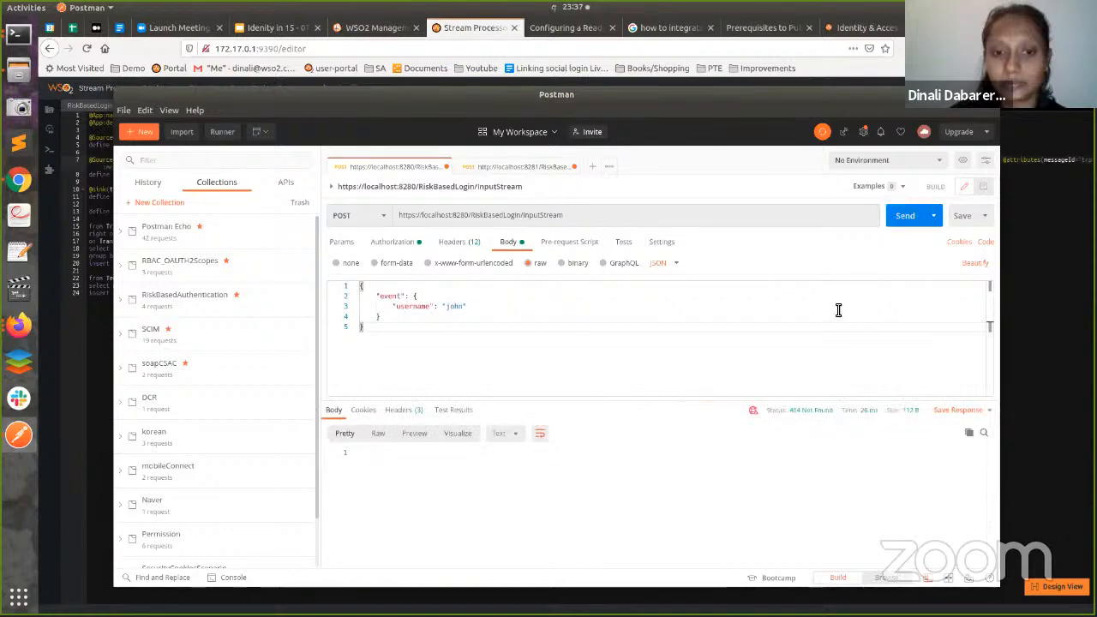
{"action": "left_click", "coordinate": [1068, 307]}
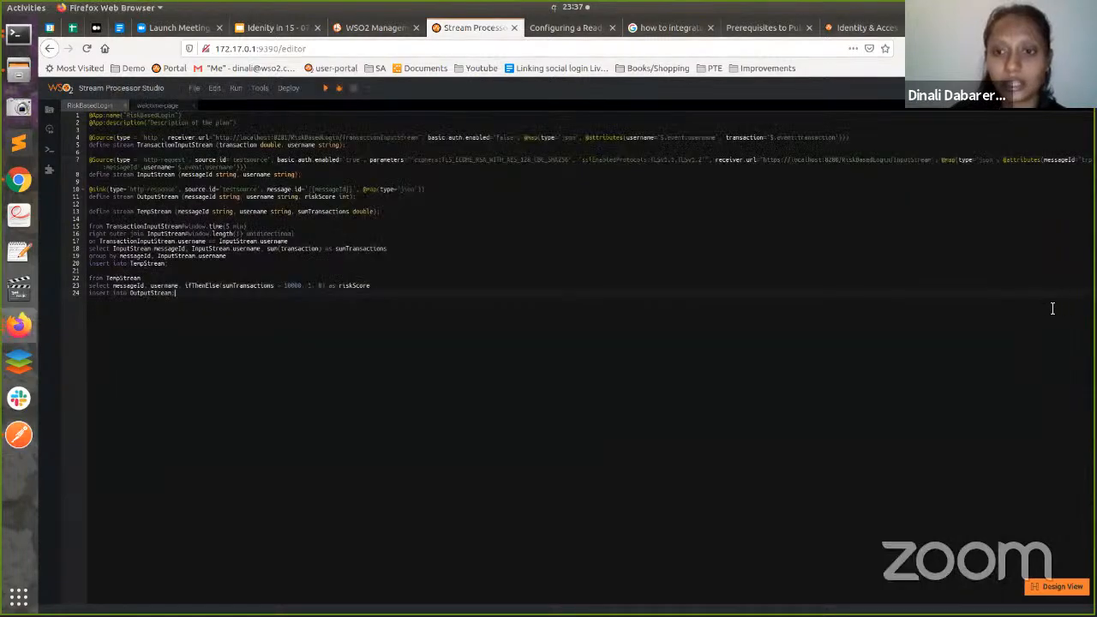
{"action": "left_click", "coordinate": [583, 276]}
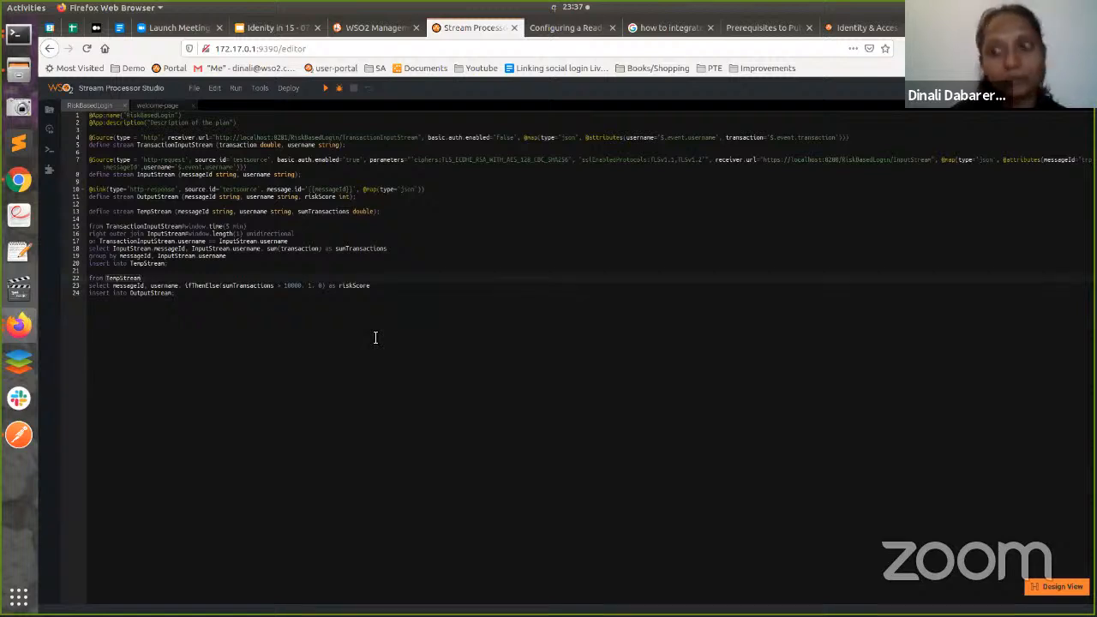
- Run RiskBasedLogin.siddhi so its HTTP source on 8281 and HTTPS source on 8280 start
{"action": "left_click", "coordinate": [520, 313]}
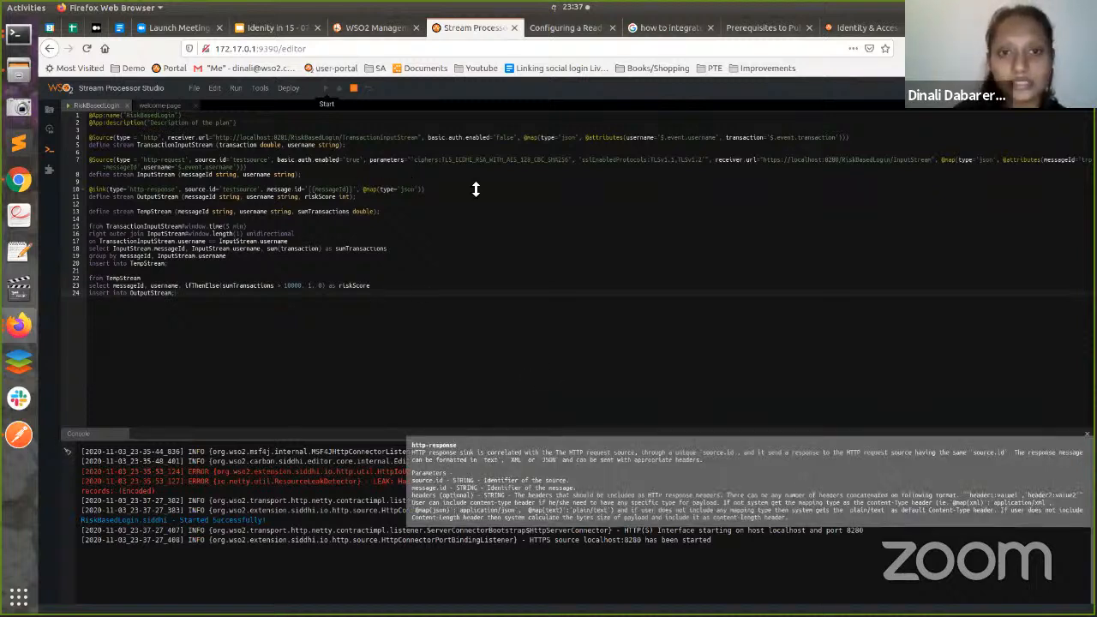
- In Postman, resend the InputStream request and the 16000 transaction event on 8281
{"action": "key", "text": "alt+Tab"}
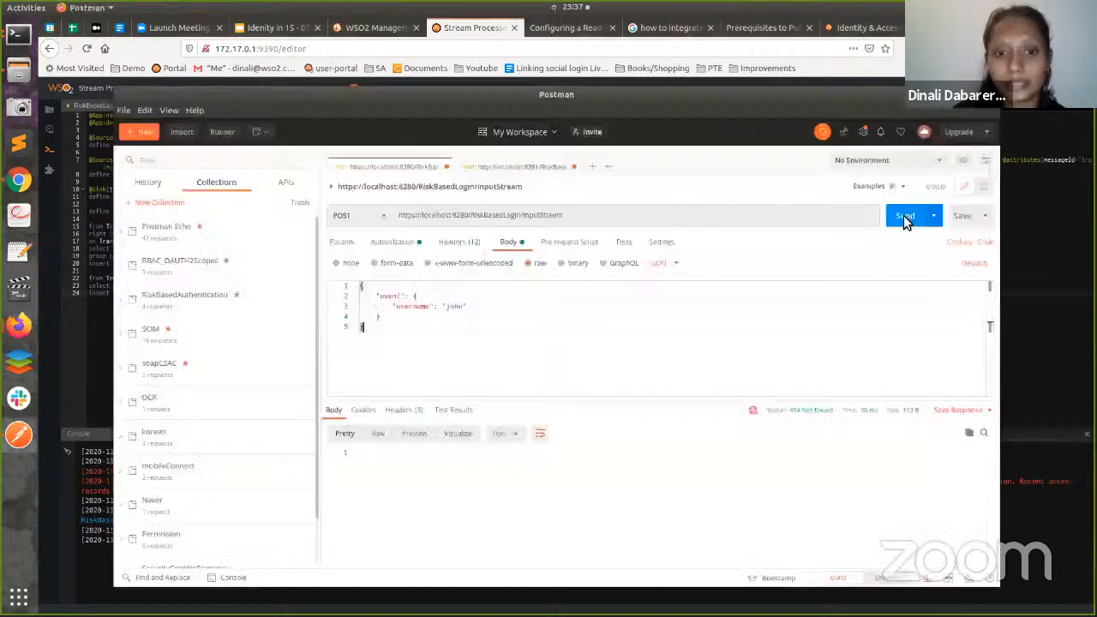
{"action": "left_click", "coordinate": [904, 215]}
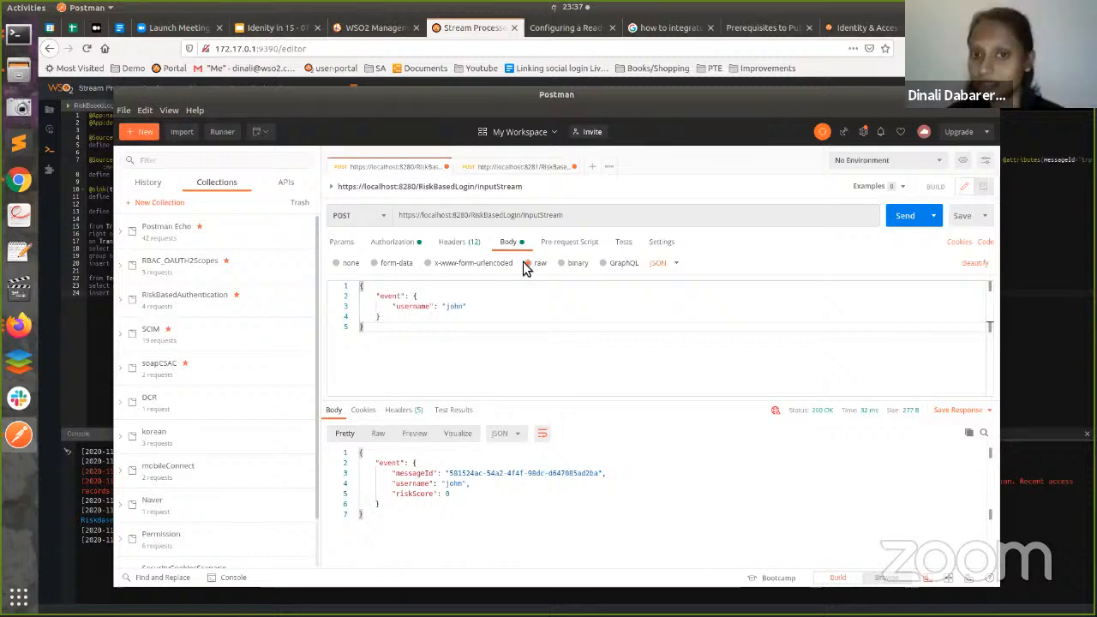
{"action": "left_click", "coordinate": [519, 166]}
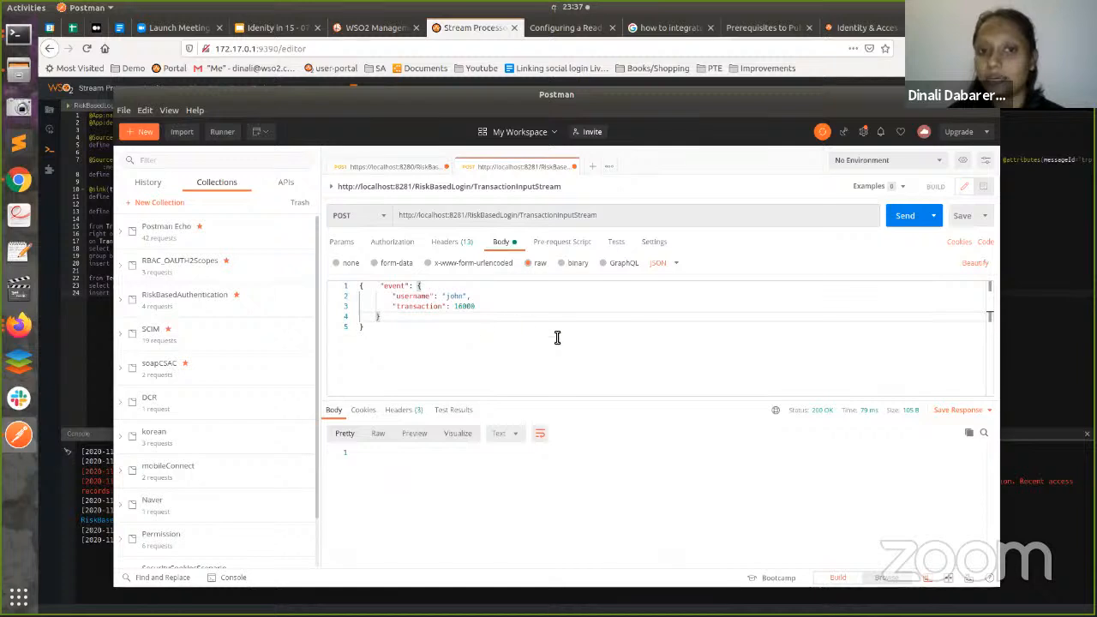
{"action": "left_click", "coordinate": [906, 217]}
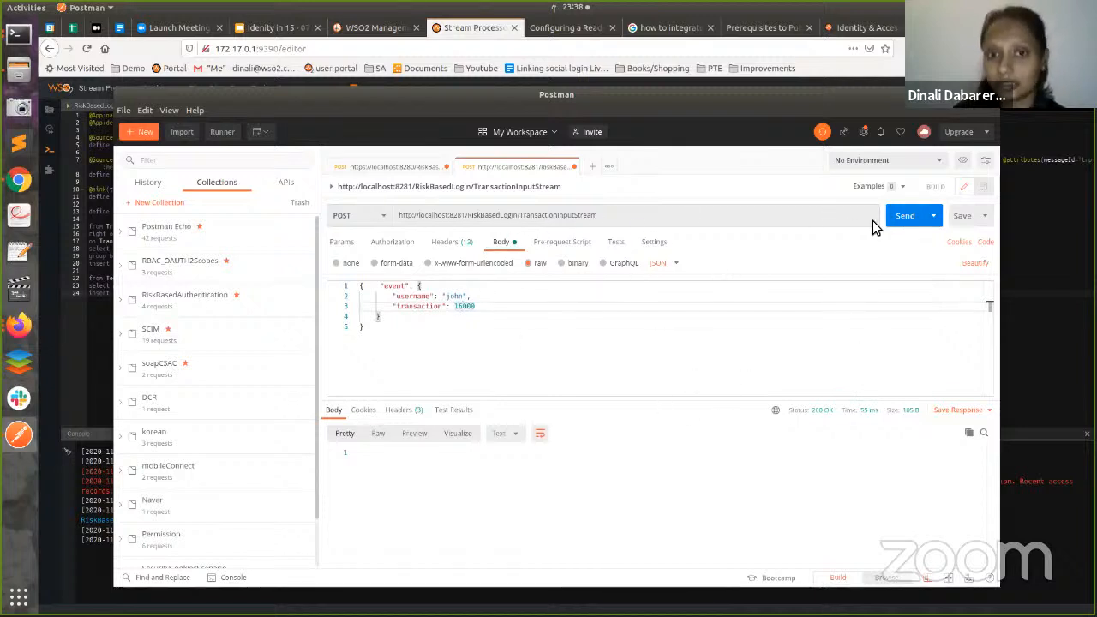
- Resend the 8280 risk-score request to get riskScore 1, then show the Identity Server console home
{"action": "left_click", "coordinate": [391, 175]}
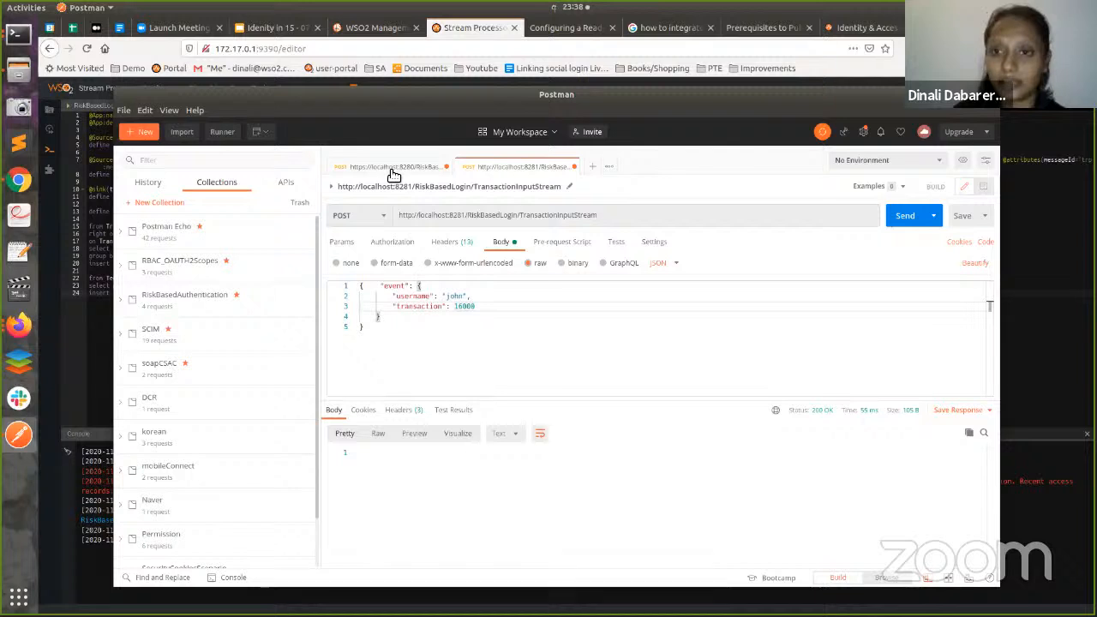
{"action": "left_click", "coordinate": [889, 216]}
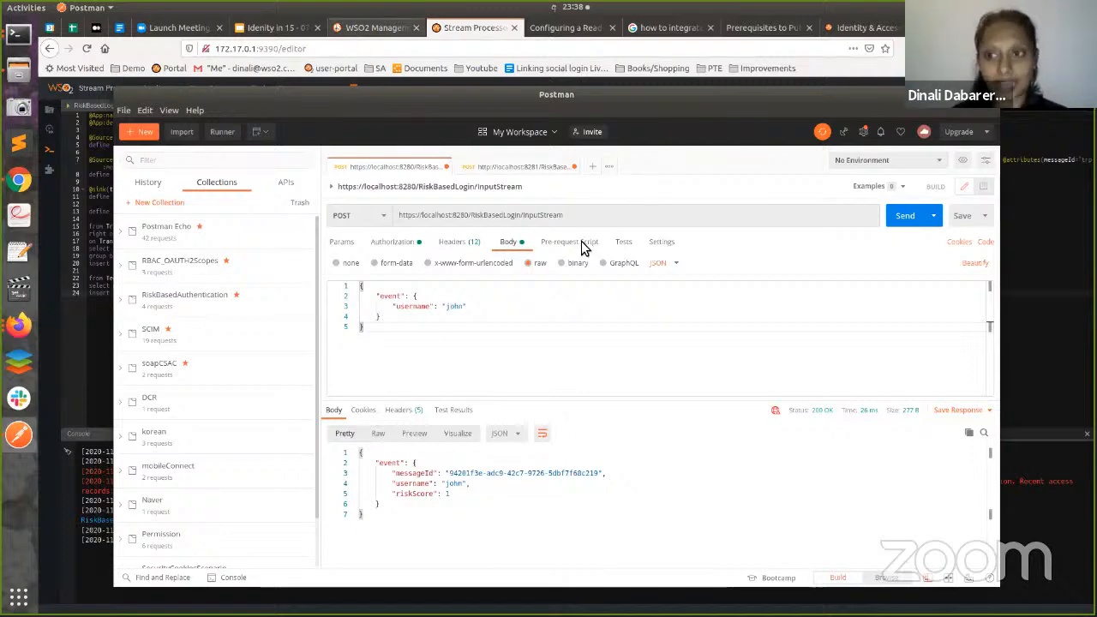
{"action": "key", "text": "alt+Tab"}
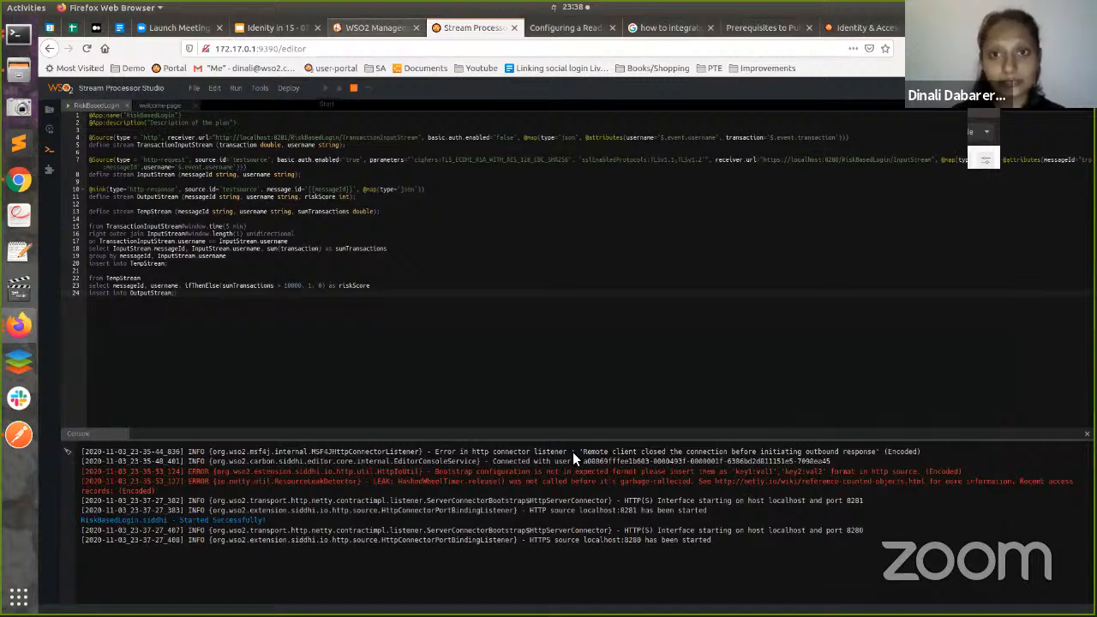
{"action": "key", "text": "ctrl+Page_Up"}
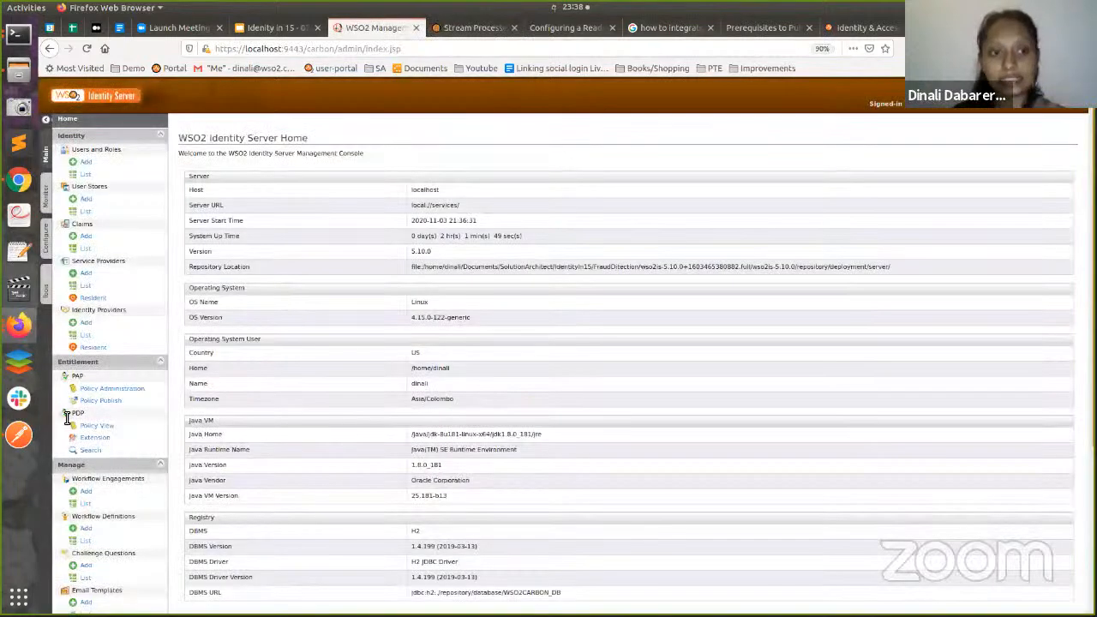
{"action": "left_click", "coordinate": [111, 348]}
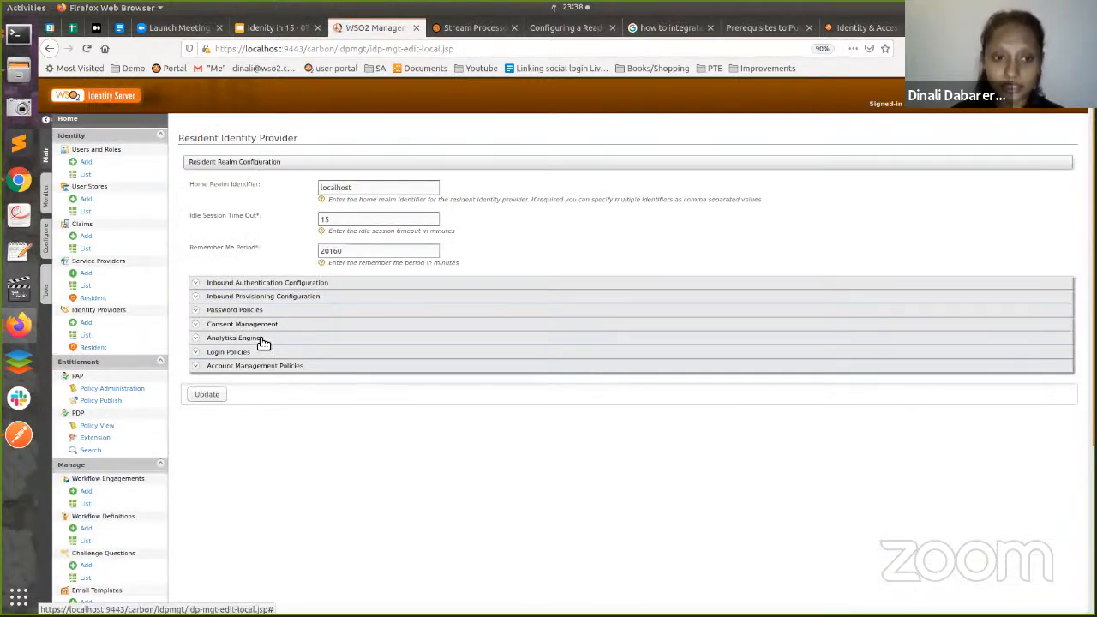
{"action": "left_click", "coordinate": [249, 338]}
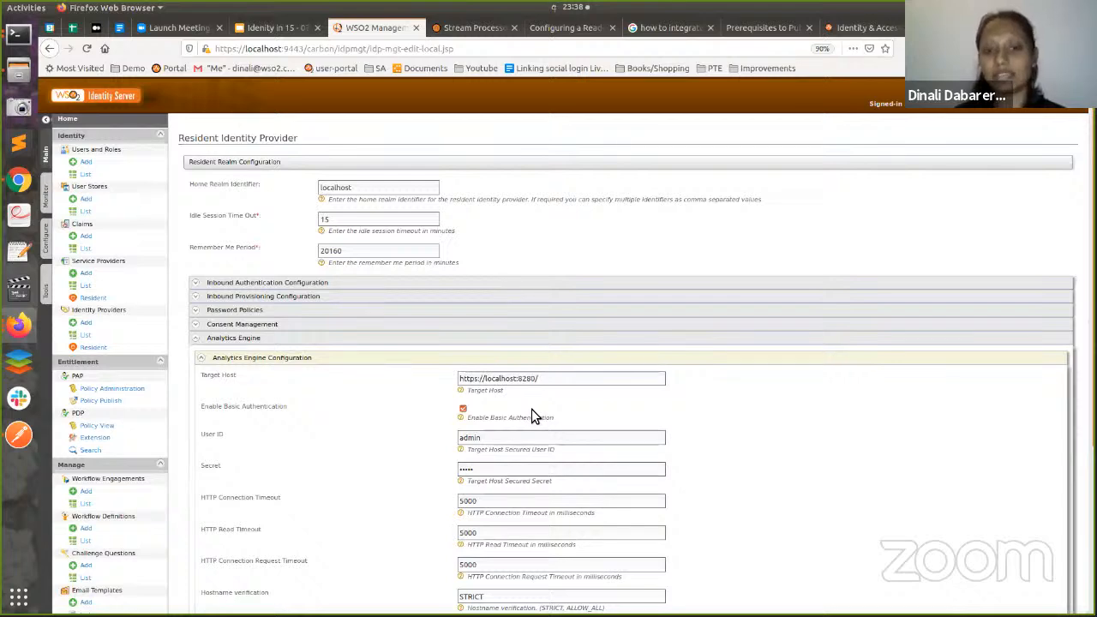
{"action": "scroll", "coordinate": [542, 412], "scroll_direction": "down", "scroll_amount": 1}
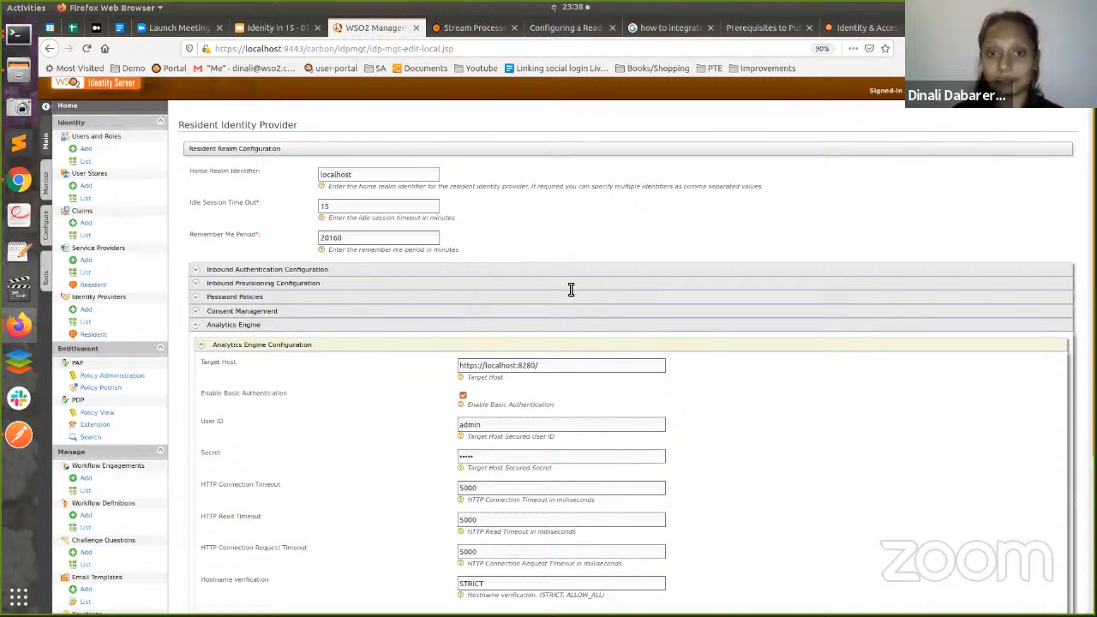
{"action": "scroll", "coordinate": [557, 290], "scroll_direction": "down", "scroll_amount": 2}
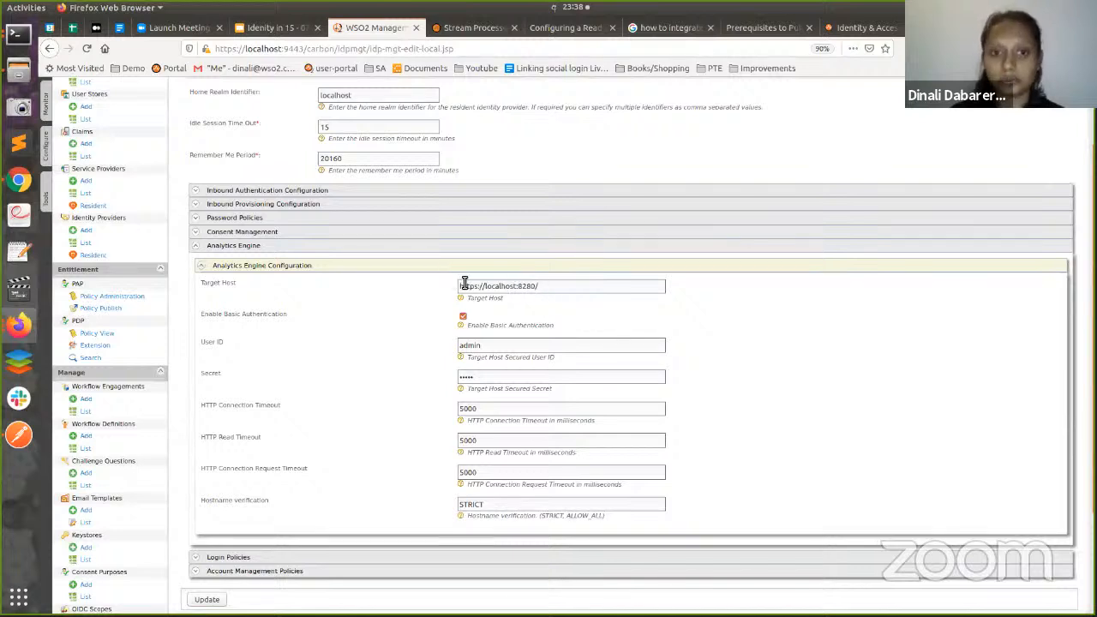
{"action": "key", "text": "ctrl+a"}
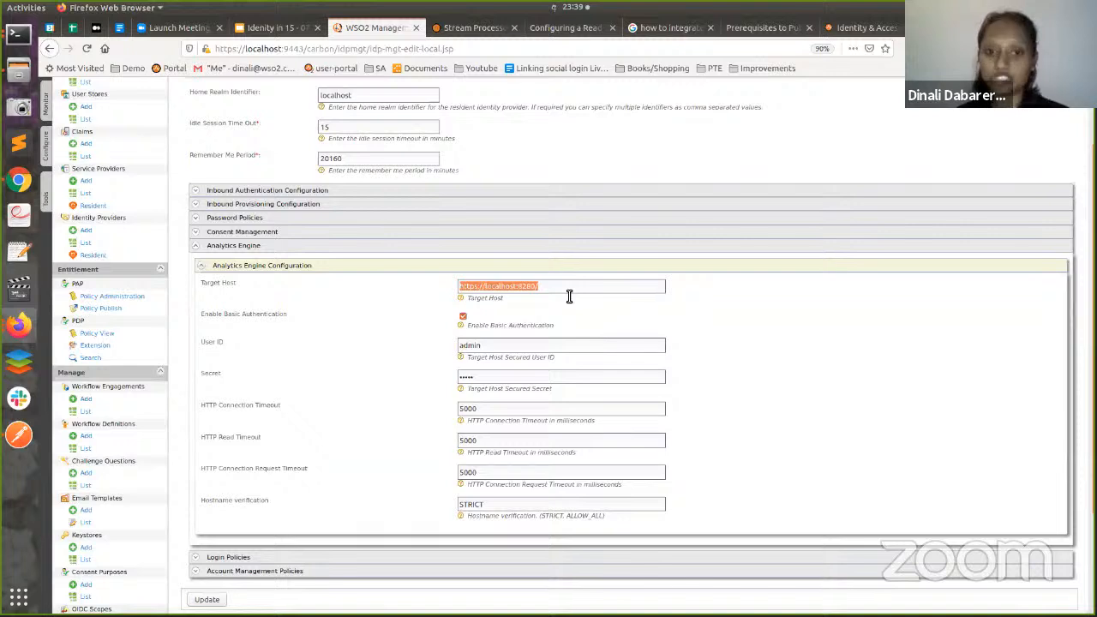
{"action": "left_click", "coordinate": [593, 317]}
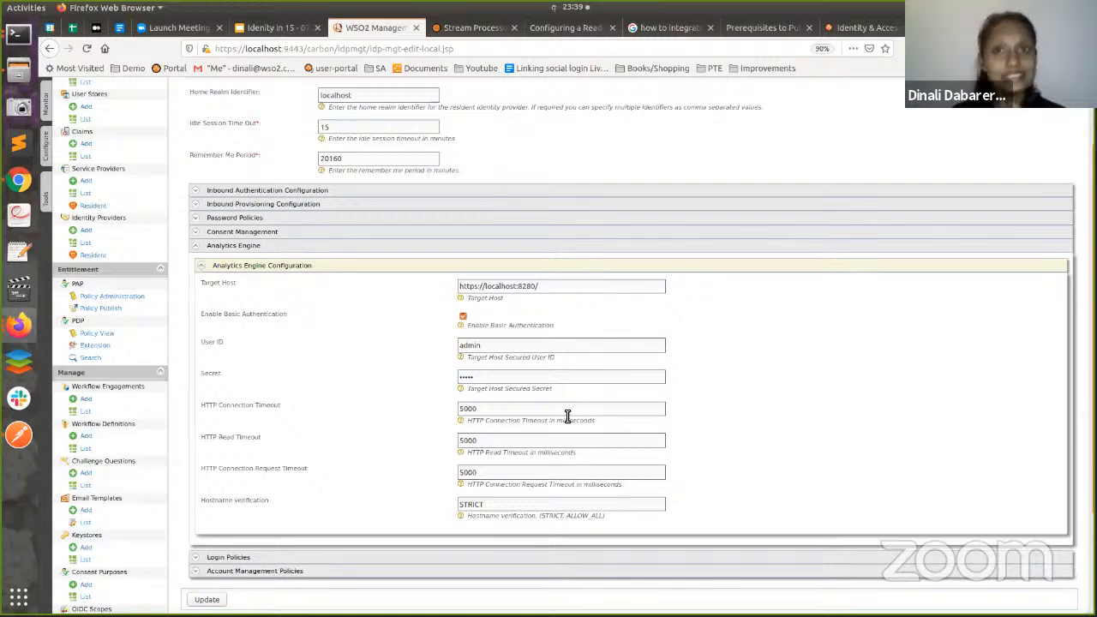
{"action": "scroll", "coordinate": [343, 572], "scroll_direction": "down", "scroll_amount": 2}
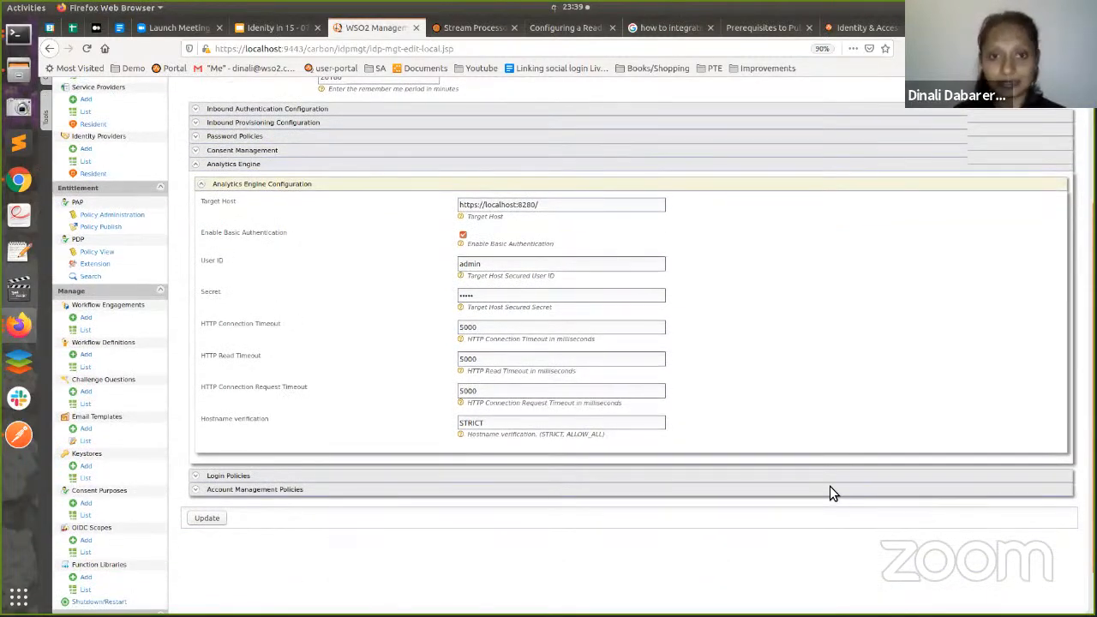
{"action": "scroll", "coordinate": [829, 486], "scroll_direction": "down", "scroll_amount": 1}
{"action": "left_click", "coordinate": [206, 506]}
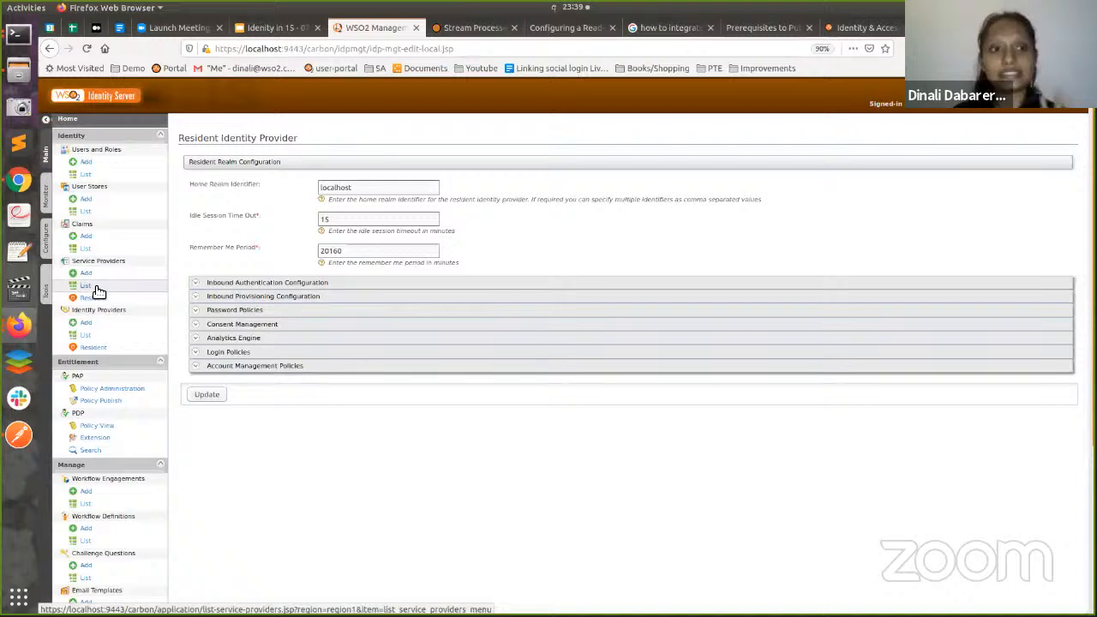
{"action": "left_click", "coordinate": [86, 287]}
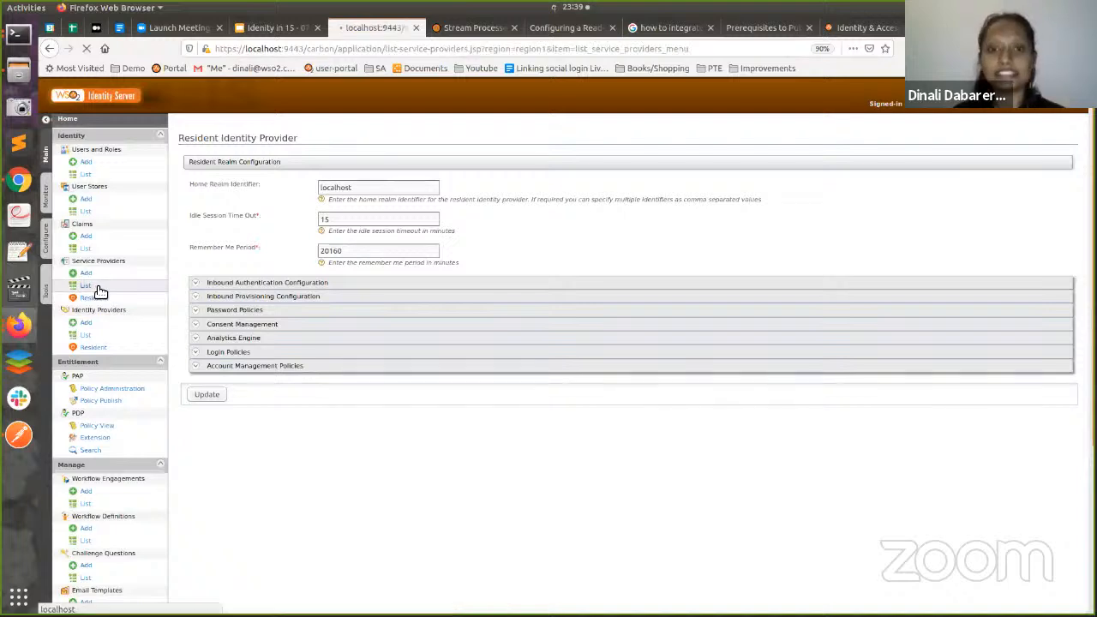
- Edit pickup-dispatch, expand its inbound OAuth/OpenID Connect details, and open Advanced Configuration
{"action": "left_click", "coordinate": [828, 209]}
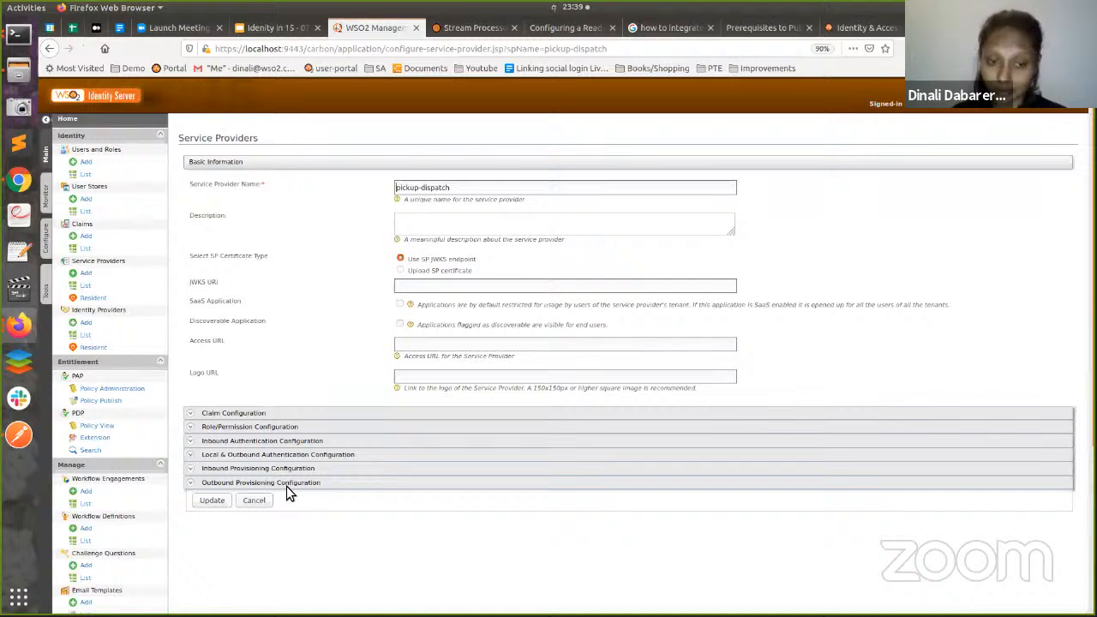
{"action": "left_click", "coordinate": [286, 441]}
{"action": "left_click", "coordinate": [286, 476]}
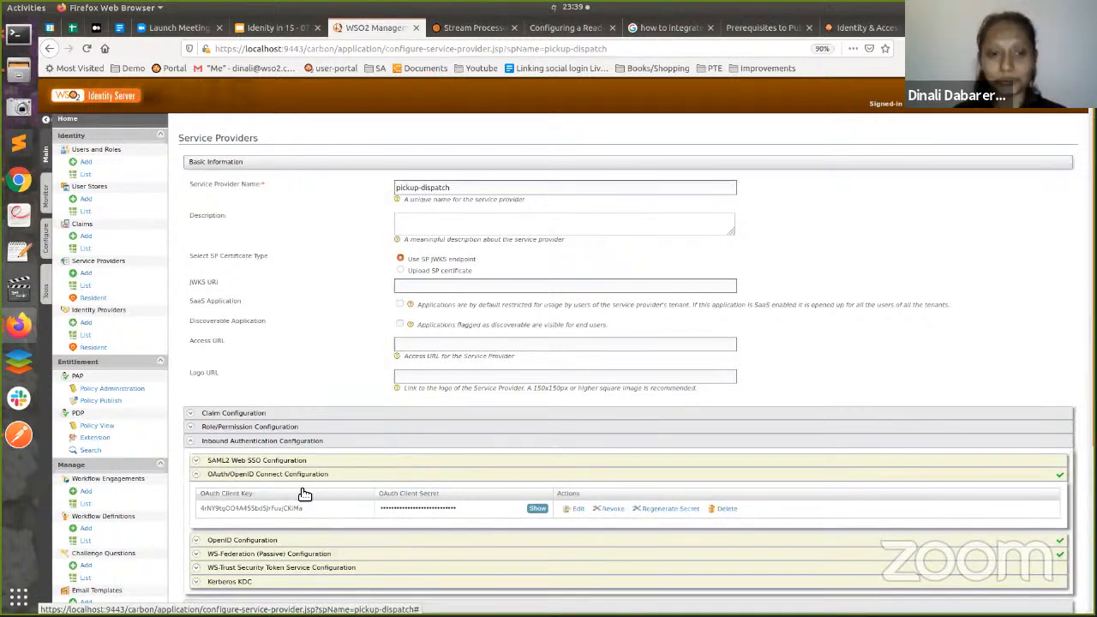
{"action": "scroll", "coordinate": [262, 478], "scroll_direction": "down", "scroll_amount": 1}
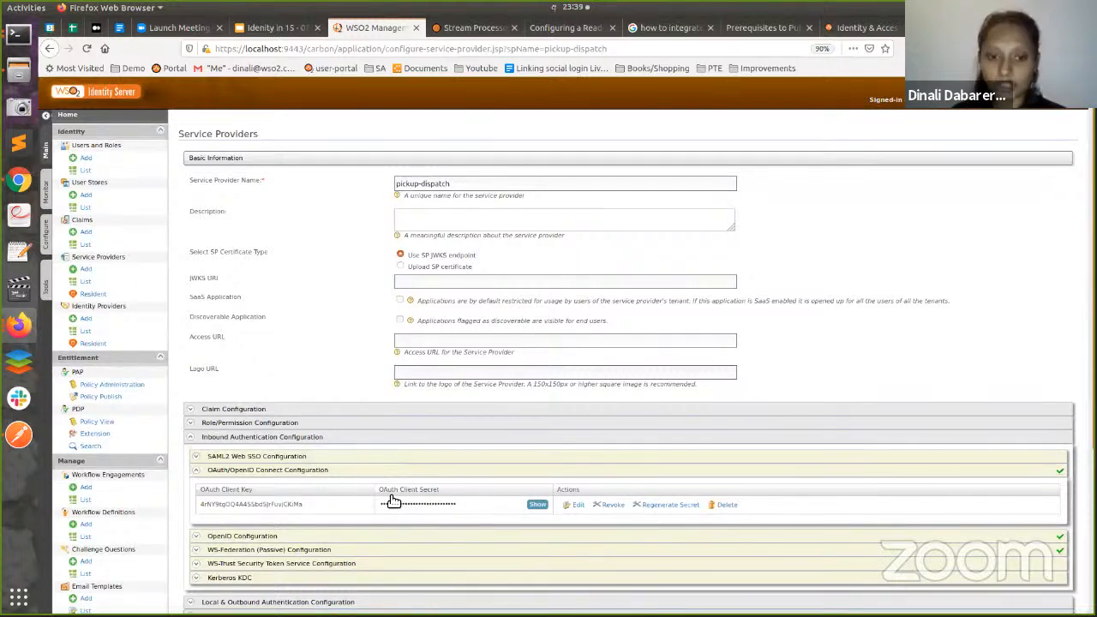
{"action": "scroll", "coordinate": [389, 495], "scroll_direction": "down", "scroll_amount": 3}
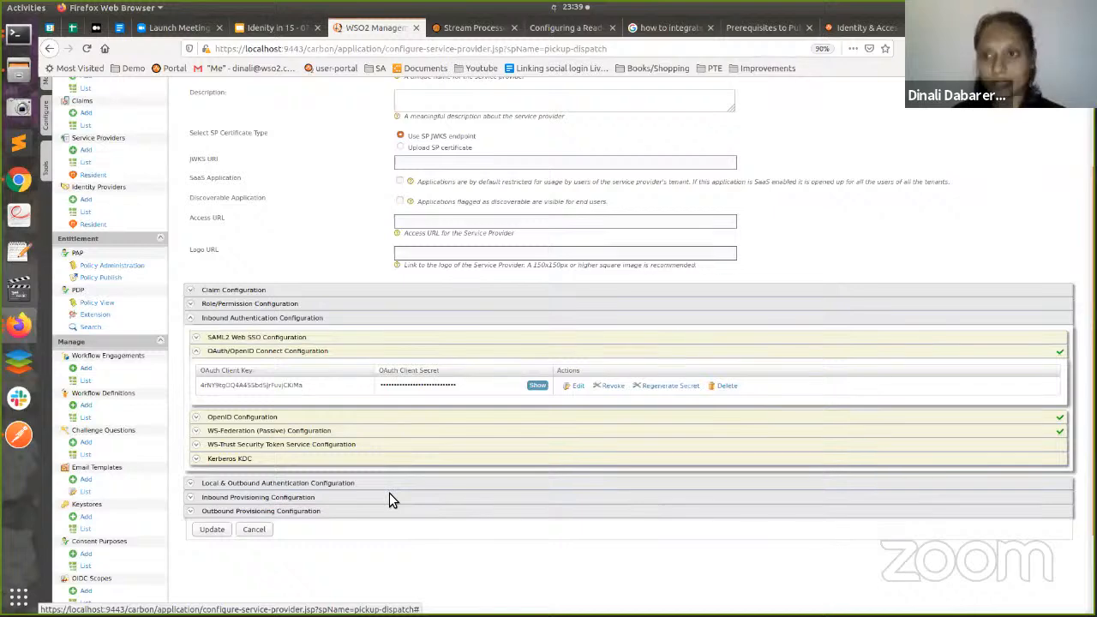
{"action": "left_click", "coordinate": [389, 488]}
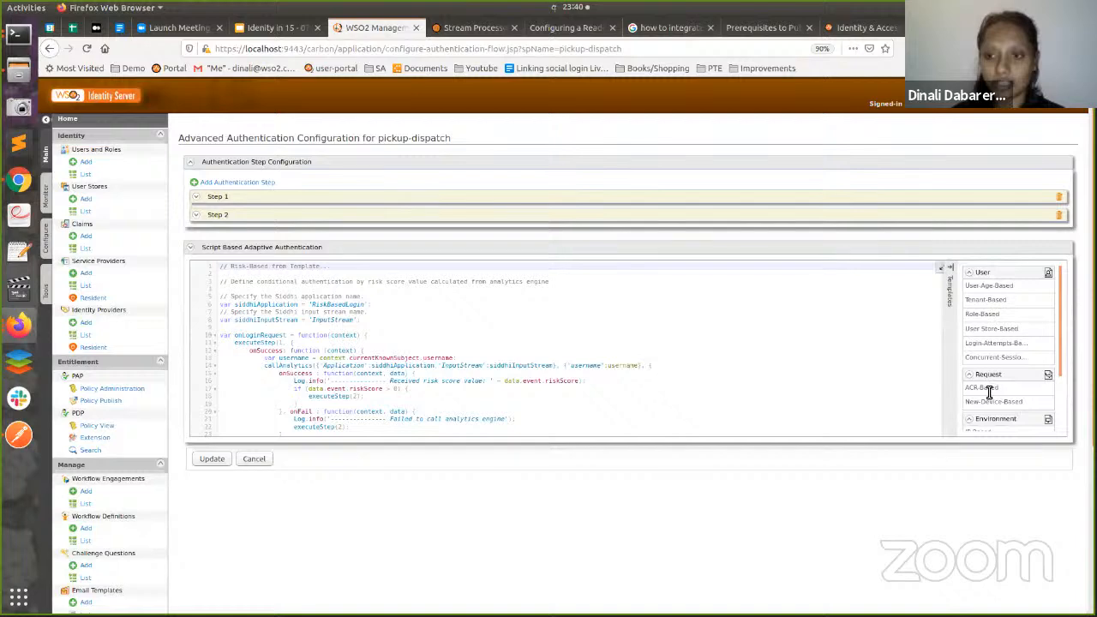
- Scroll through pickup-dispatch's Risk-Based script and Step 1's basic authenticator
{"action": "scroll", "coordinate": [989, 393], "scroll_direction": "down", "scroll_amount": 2}
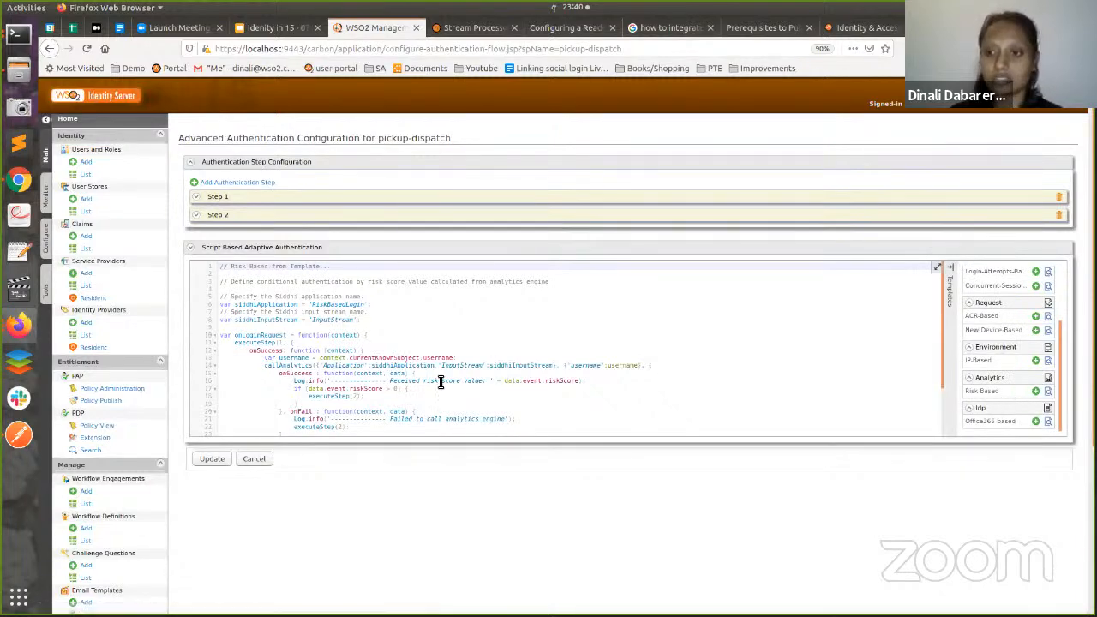
{"action": "scroll", "coordinate": [438, 389], "scroll_direction": "down", "scroll_amount": 3}
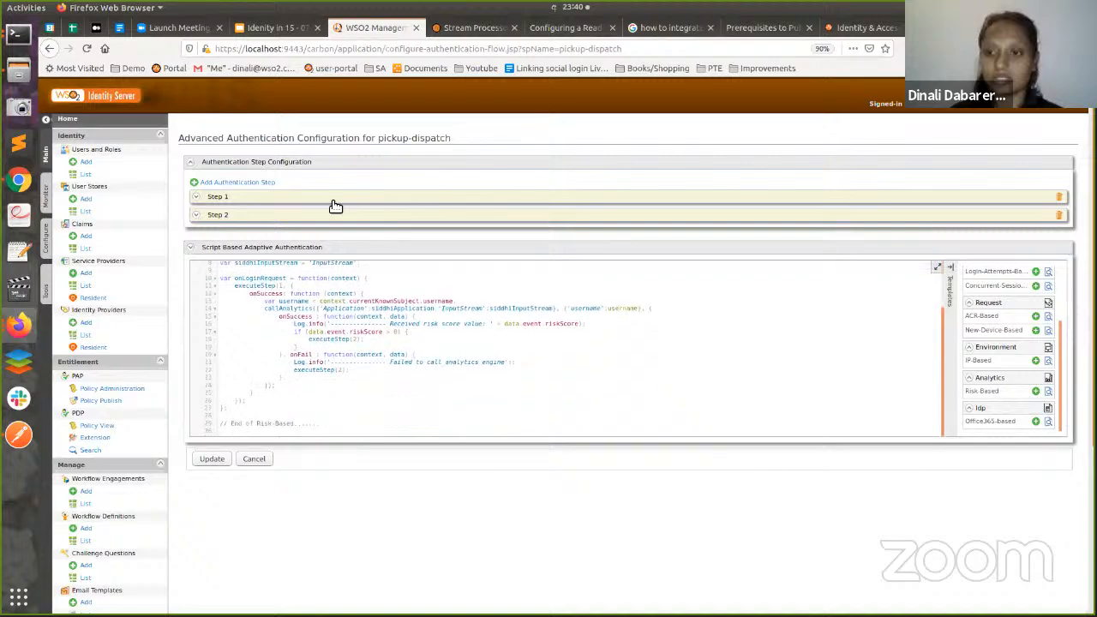
{"action": "scroll", "coordinate": [309, 321], "scroll_direction": "up", "scroll_amount": 2}
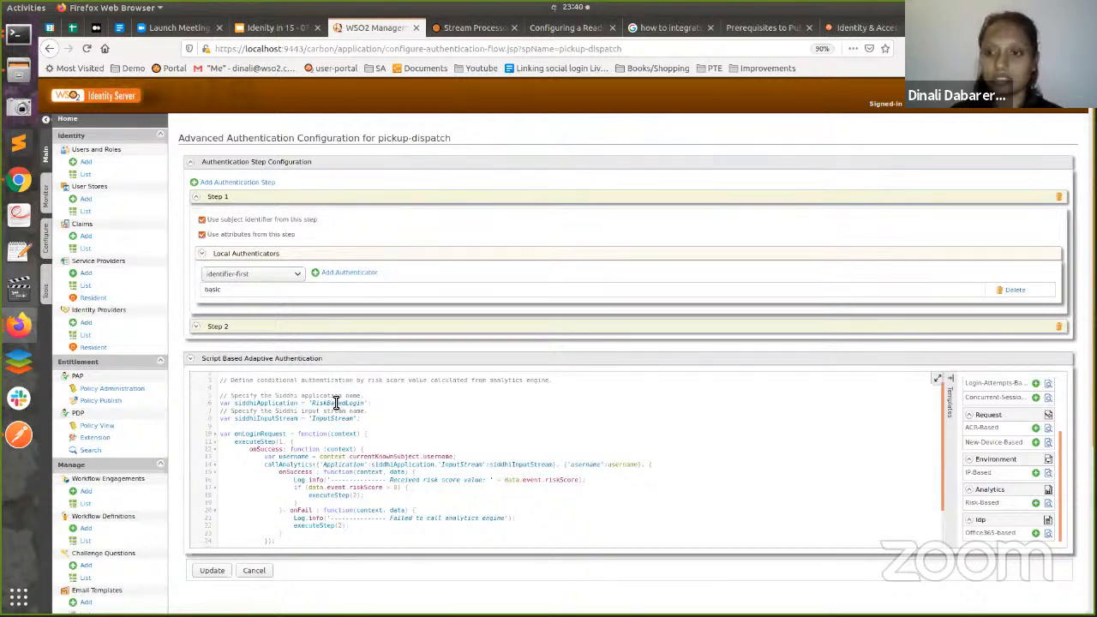
- Expand Step 2 to show pickup-dispatch's totp authenticator
{"action": "left_click", "coordinate": [385, 333]}
{"action": "scroll", "coordinate": [385, 345], "scroll_direction": "down", "scroll_amount": 1}
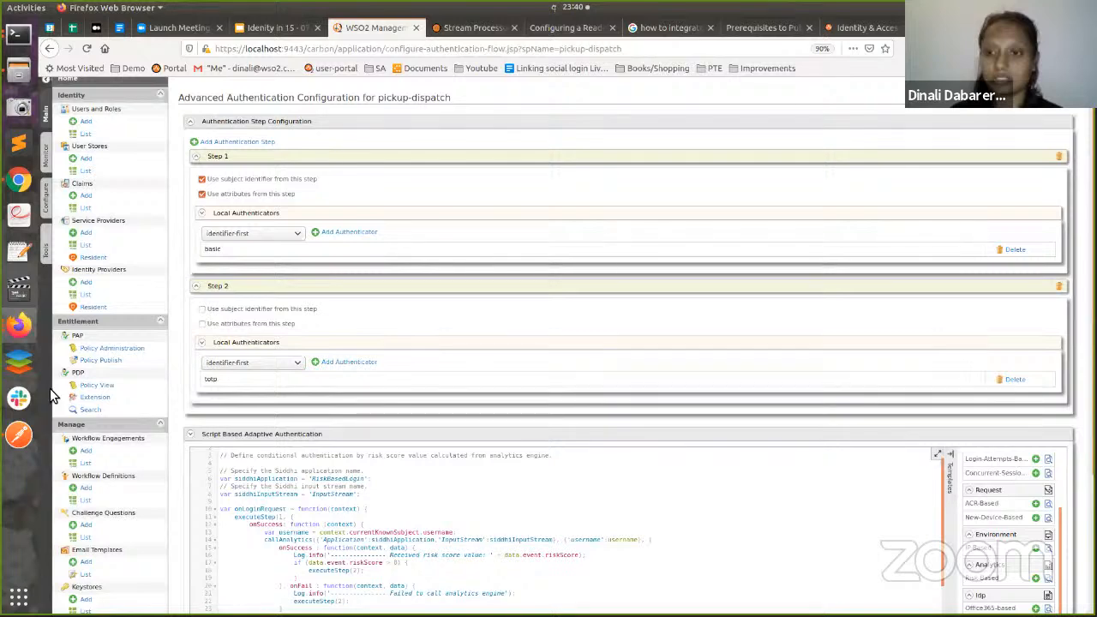
{"action": "scroll", "coordinate": [443, 323], "scroll_direction": "down", "scroll_amount": 4}
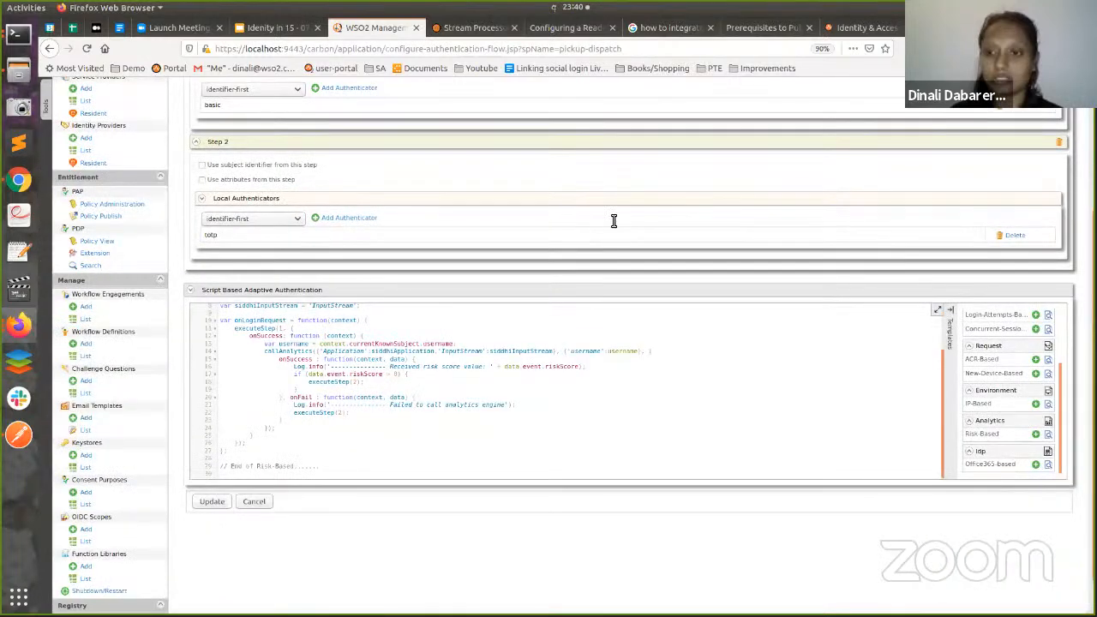
{"action": "left_click_drag", "start_coordinate": [369, 357], "coordinate": [246, 334]}
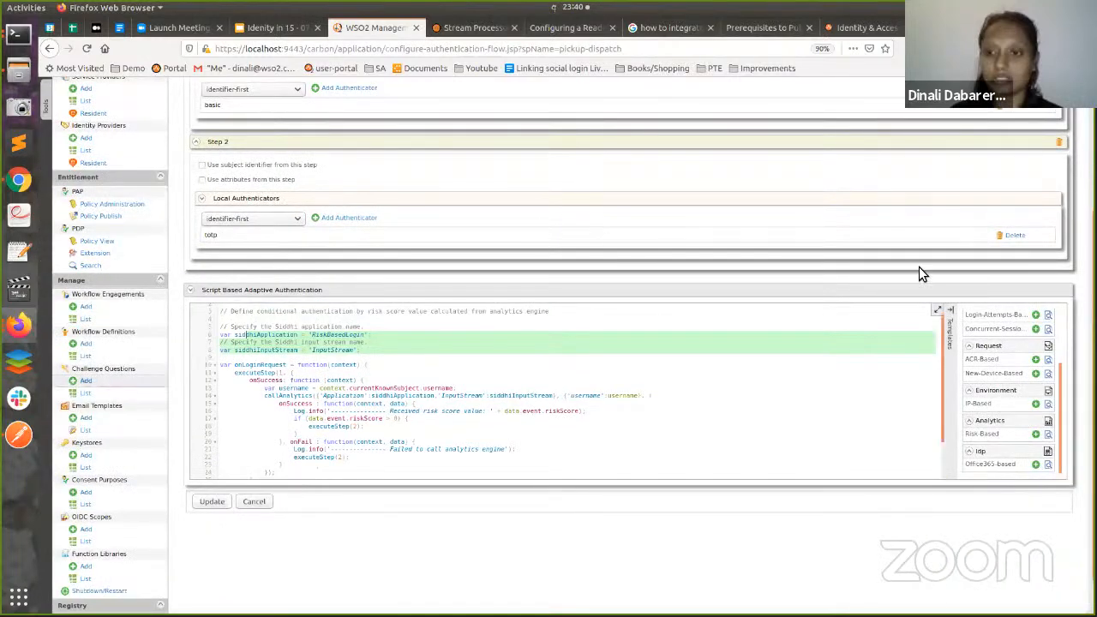
- Glance at Postman, then highlight the executeStep(2) call on script line 18
{"action": "key", "text": "alt+Tab"}
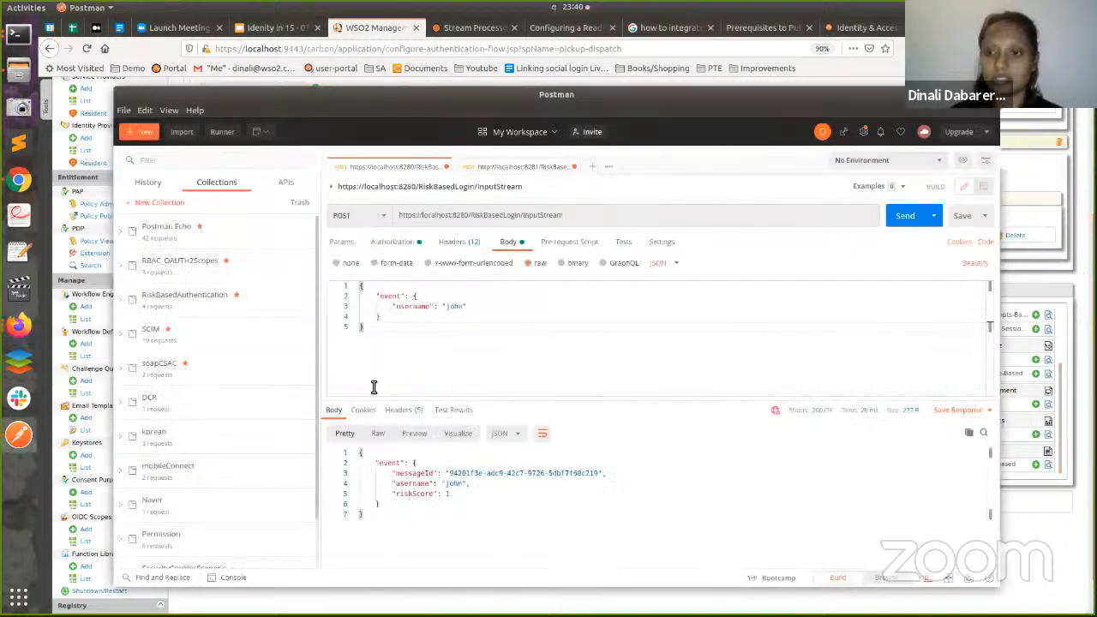
{"action": "key", "text": "alt+Tab"}
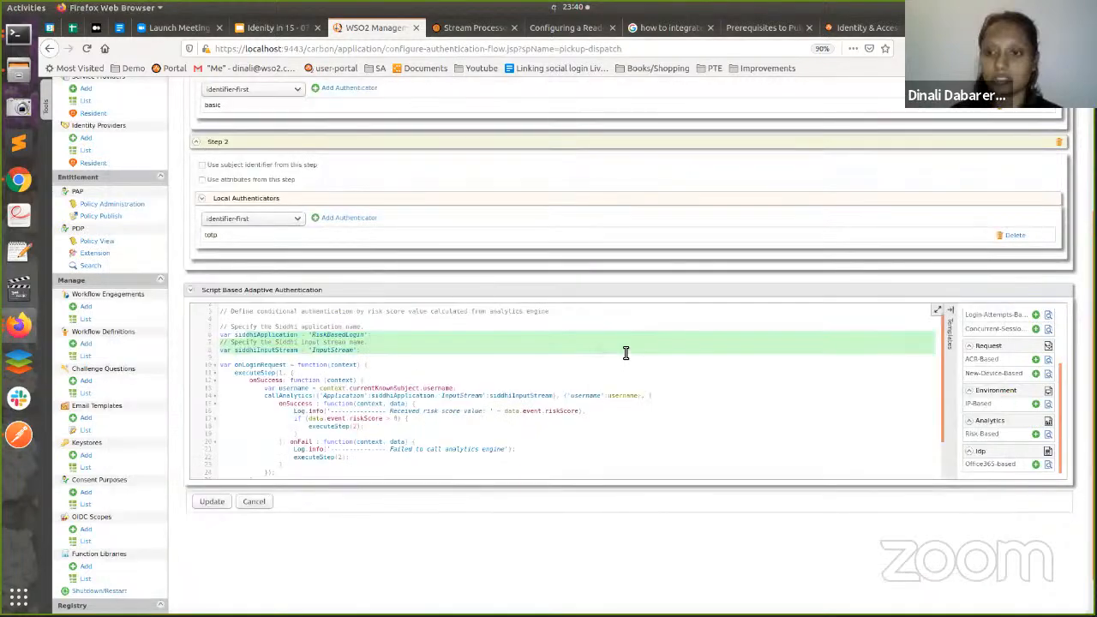
{"action": "scroll", "coordinate": [624, 353], "scroll_direction": "down", "scroll_amount": 2}
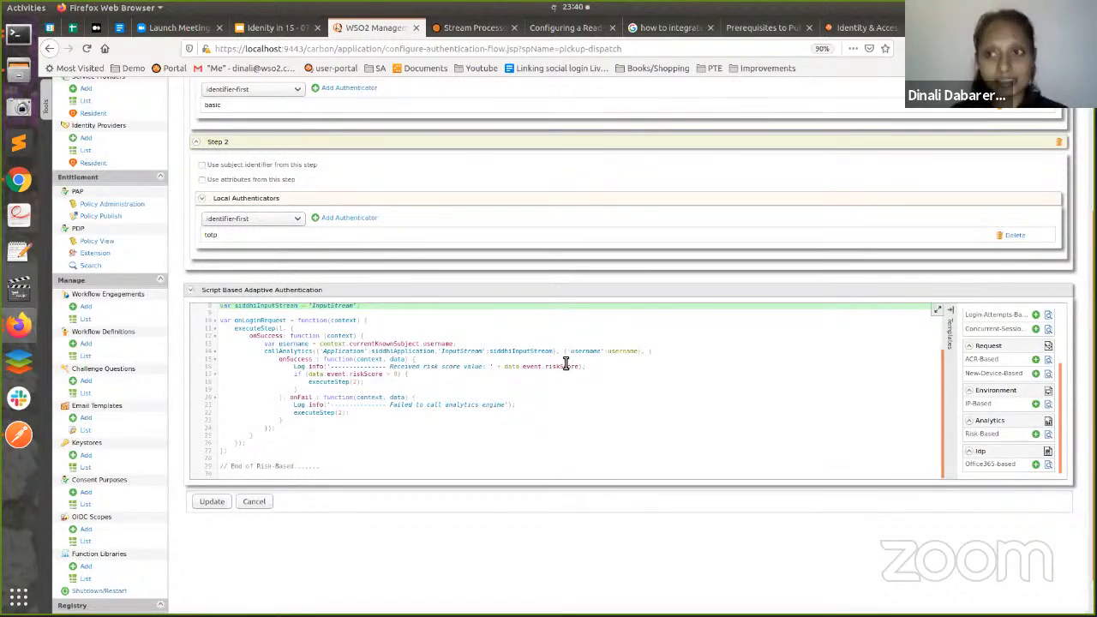
{"action": "double_click", "coordinate": [347, 383]}
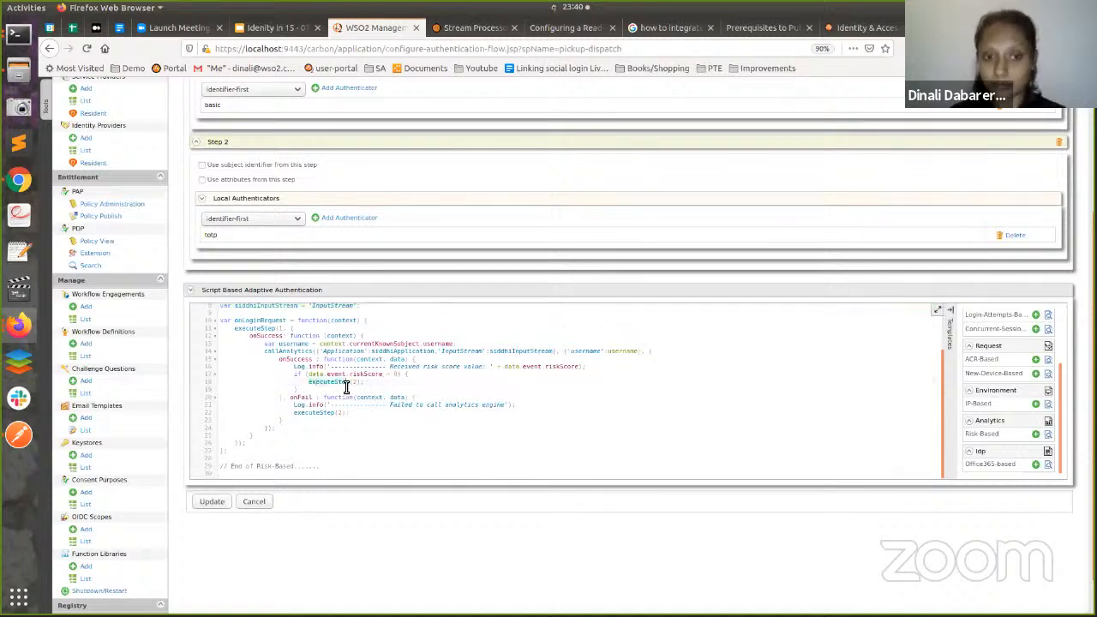
{"action": "left_click_drag", "start_coordinate": [346, 386], "coordinate": [369, 386]}
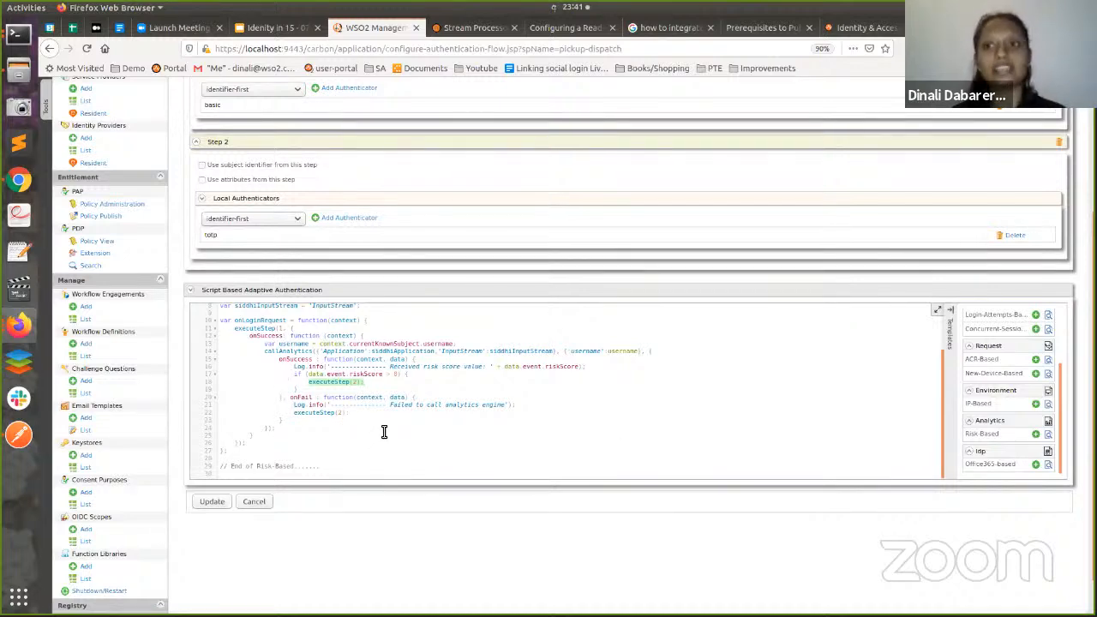
- Scroll through the Risk-Based script to review its riskScore step-up logic
{"action": "scroll", "coordinate": [377, 403], "scroll_direction": "up", "scroll_amount": 3}
{"action": "scroll", "coordinate": [371, 201], "scroll_direction": "up", "scroll_amount": 2}
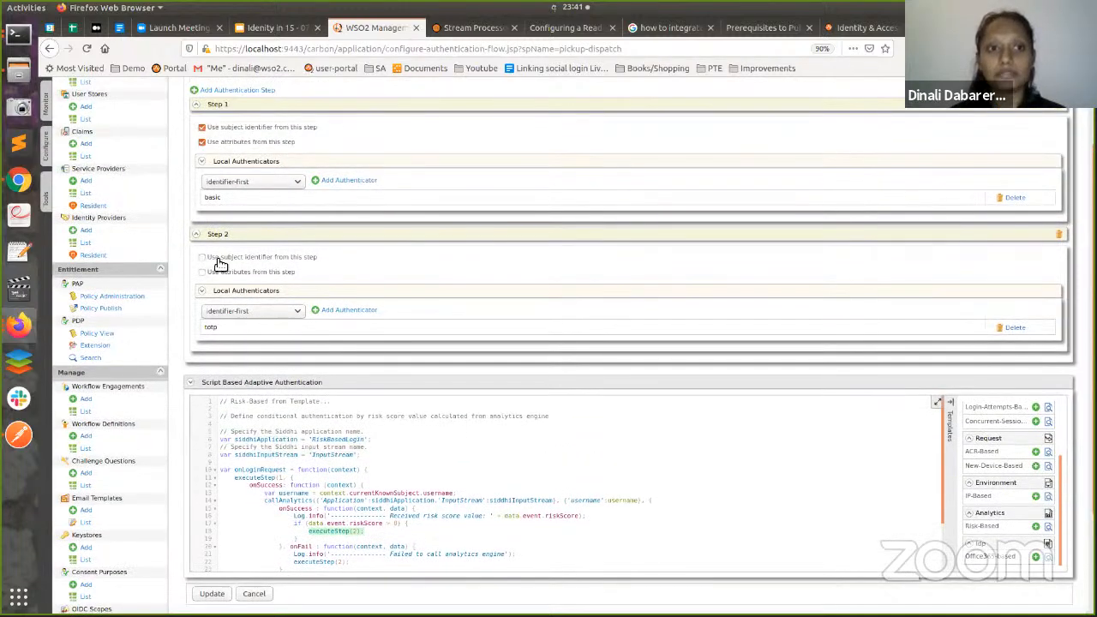
{"action": "scroll", "coordinate": [221, 225], "scroll_direction": "up", "scroll_amount": 1}
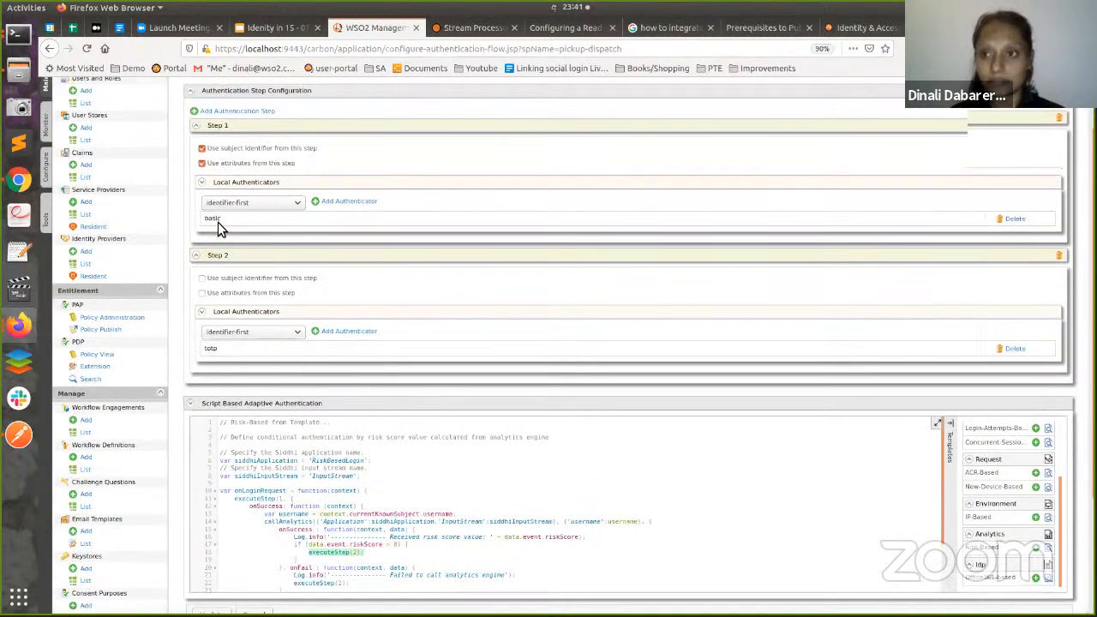
{"action": "scroll", "coordinate": [404, 478], "scroll_direction": "up", "scroll_amount": 3}
{"action": "scroll", "coordinate": [404, 480], "scroll_direction": "down", "scroll_amount": 3}
{"action": "scroll", "coordinate": [404, 490], "scroll_direction": "down", "scroll_amount": 1}
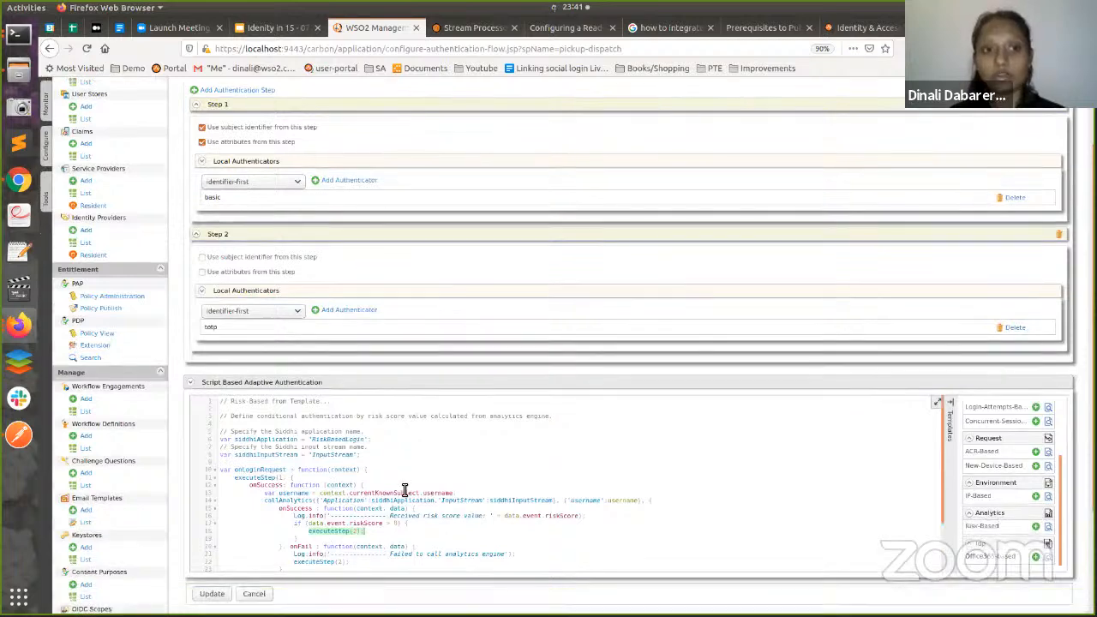
{"action": "scroll", "coordinate": [404, 486], "scroll_direction": "down", "scroll_amount": 2}
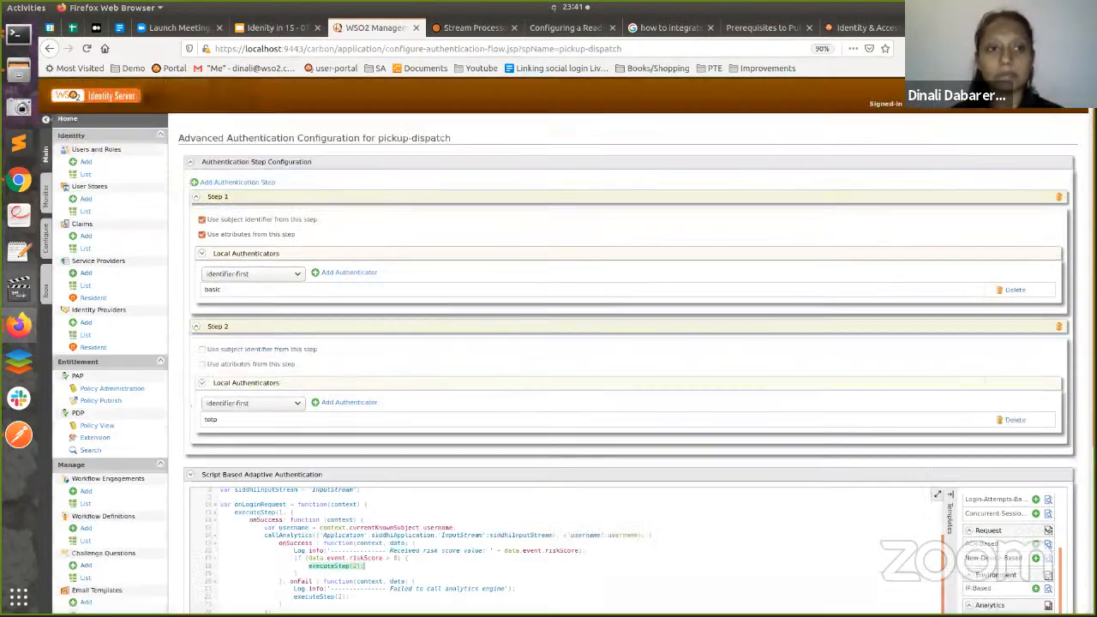
{"action": "scroll", "coordinate": [142, 303], "scroll_direction": "down", "scroll_amount": 1}
{"action": "scroll", "coordinate": [86, 146], "scroll_direction": "down", "scroll_amount": 1}
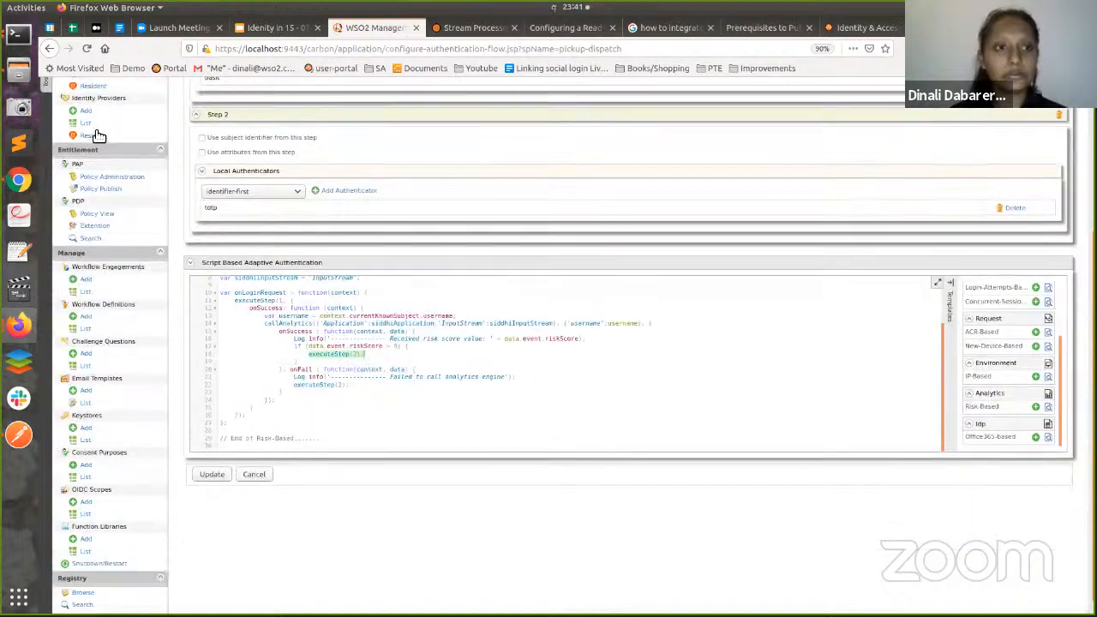
{"action": "scroll", "coordinate": [97, 136], "scroll_direction": "up", "scroll_amount": 3}
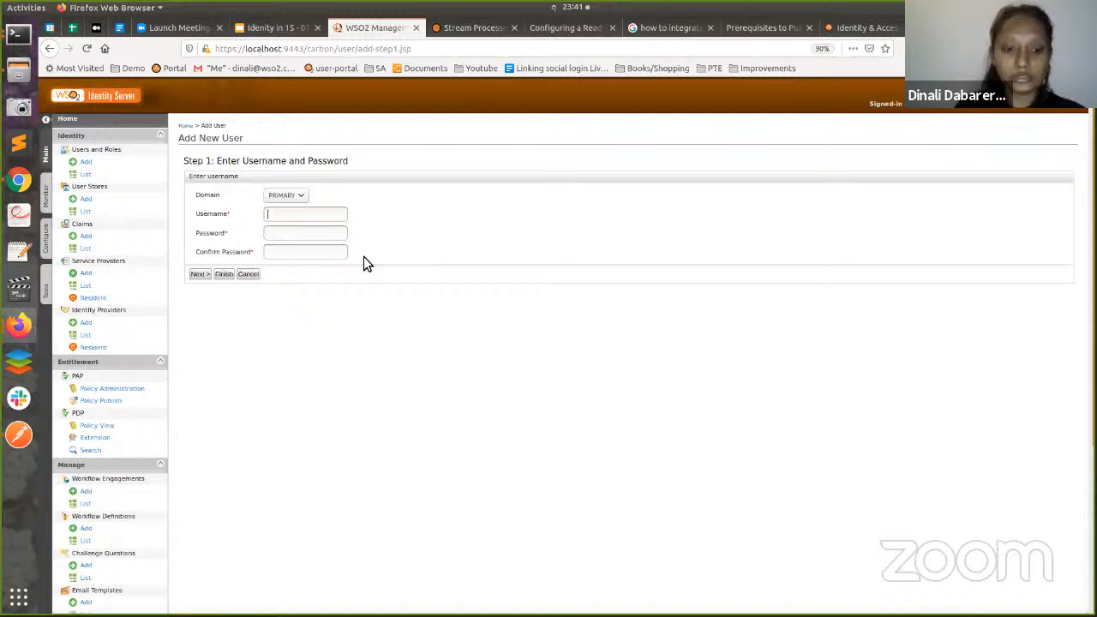
- Create PRIMARY-domain user alex, entering and confirming the password, and finish the wizard
{"action": "type", "text": "alex"}
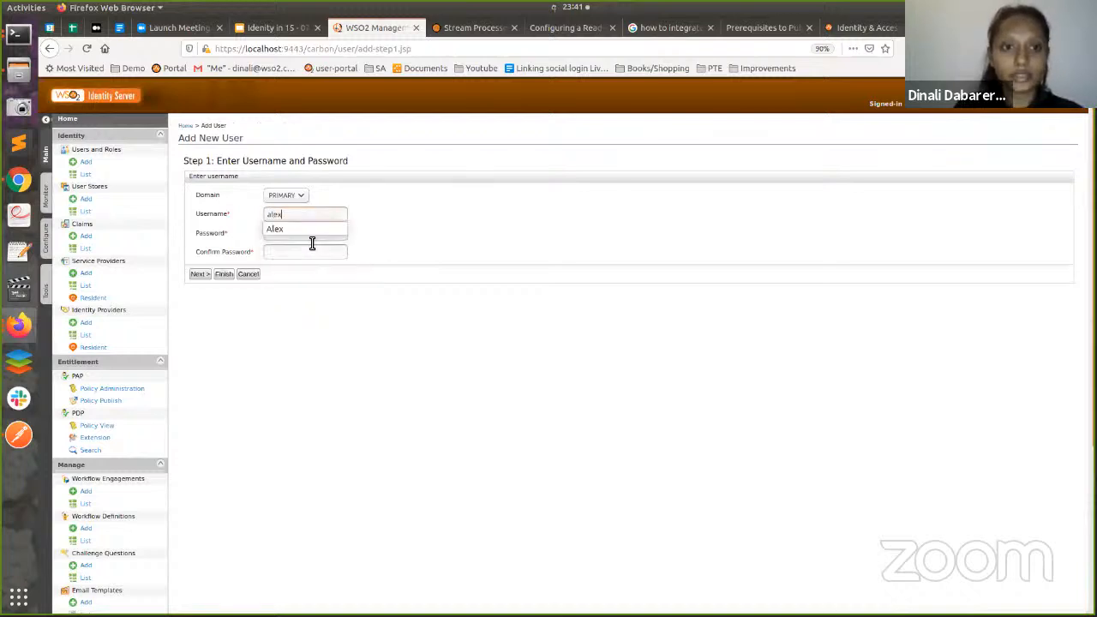
{"action": "key", "text": "Tab"}
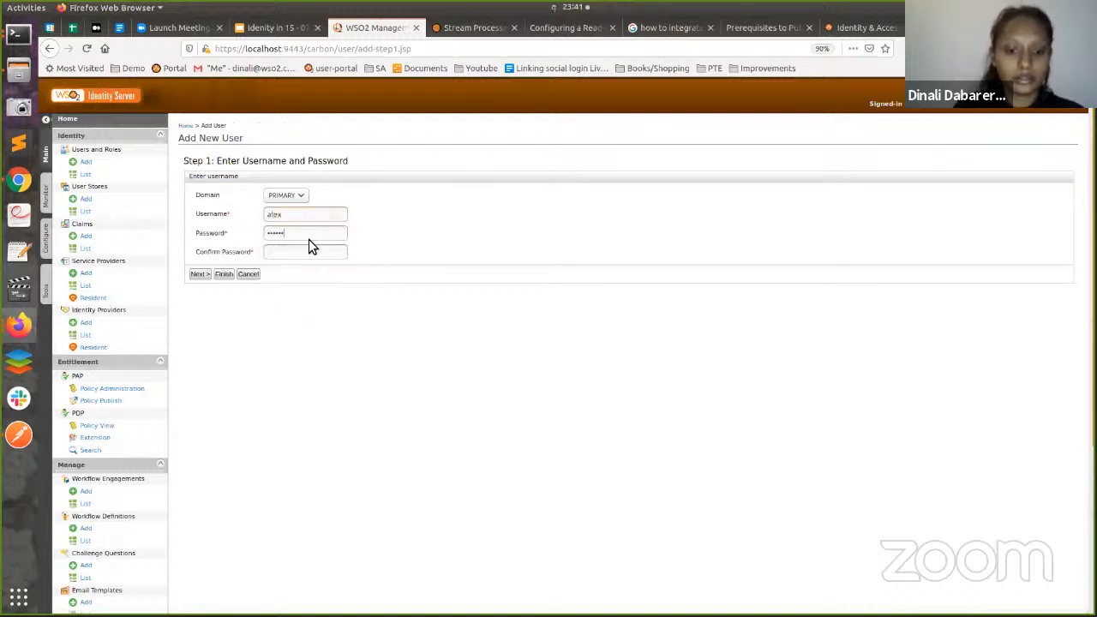
{"action": "left_click", "coordinate": [310, 251]}
{"action": "type", "text": "••••••"}
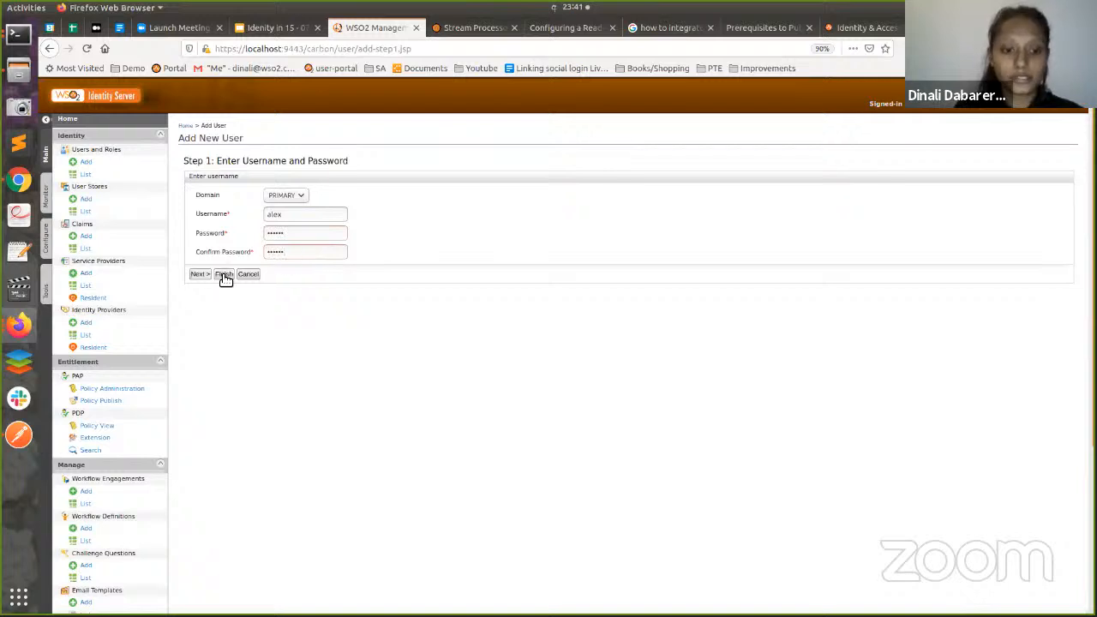
{"action": "left_click", "coordinate": [223, 274]}
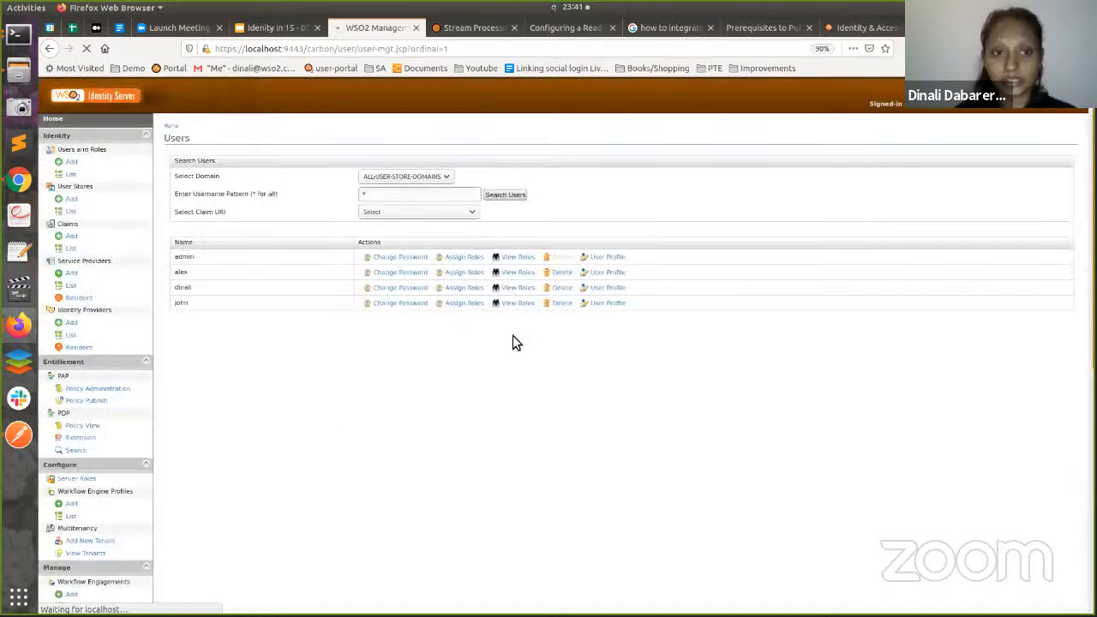
{"action": "key", "text": "alt+Tab"}
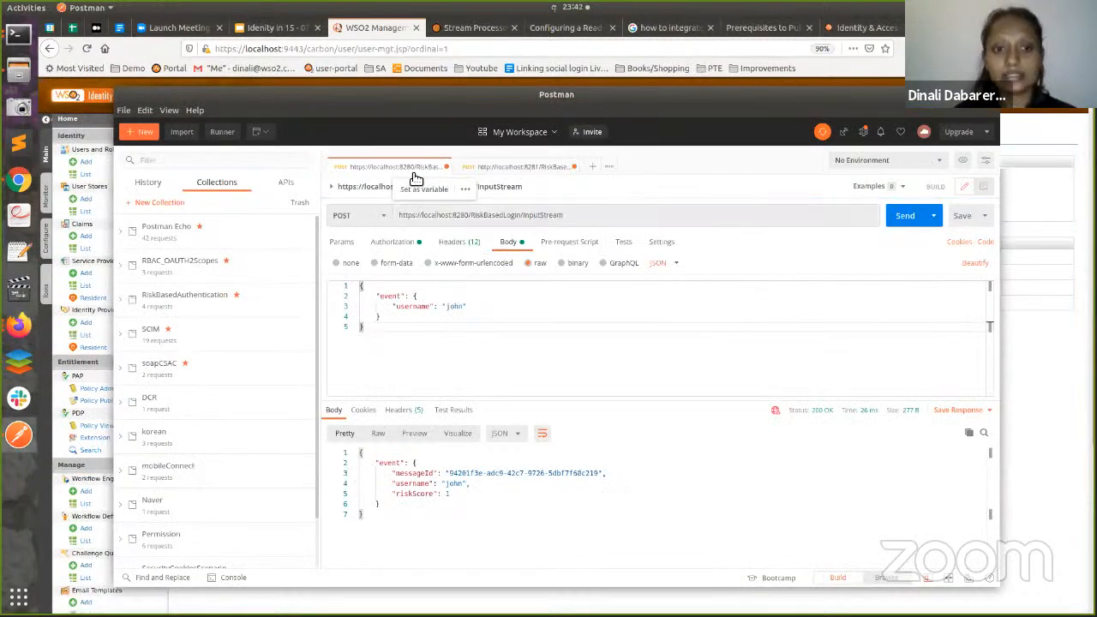
- Send the 8280 InputStream request with username alex instead of john, returning riskScore 0
{"action": "left_click", "coordinate": [398, 172]}
{"action": "left_click", "coordinate": [463, 305]}
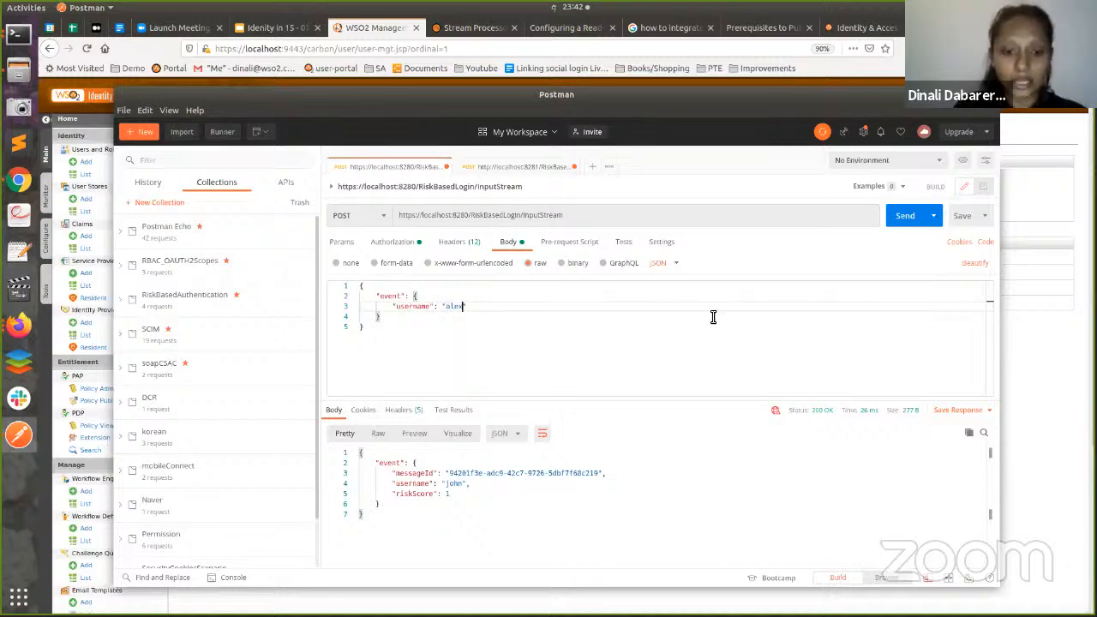
{"action": "left_click", "coordinate": [906, 218]}
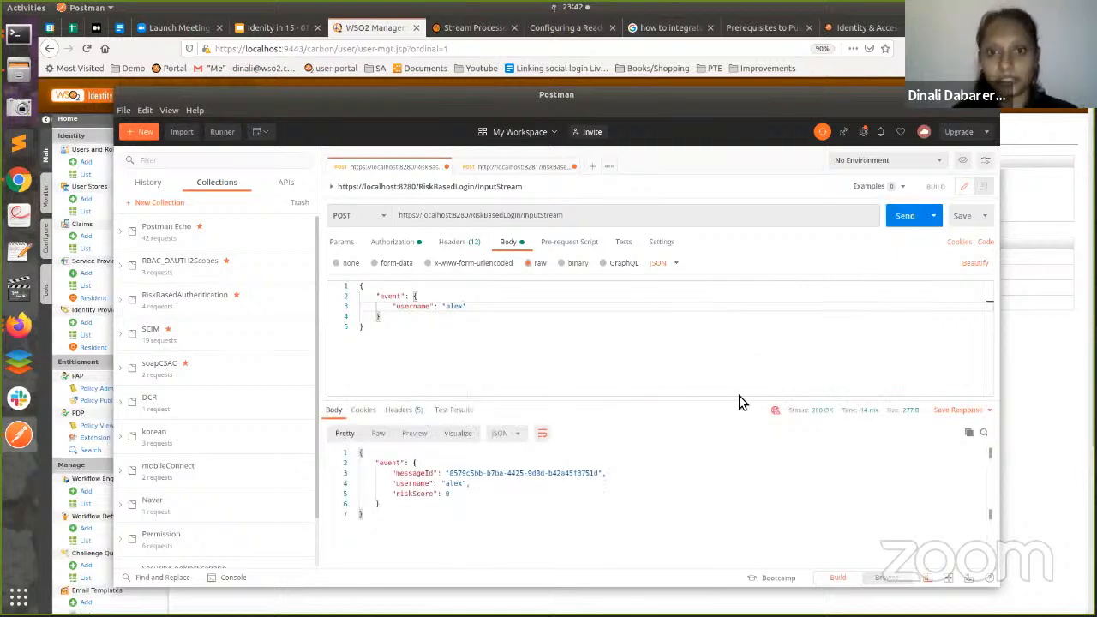
{"action": "right_click", "coordinate": [19, 324]}
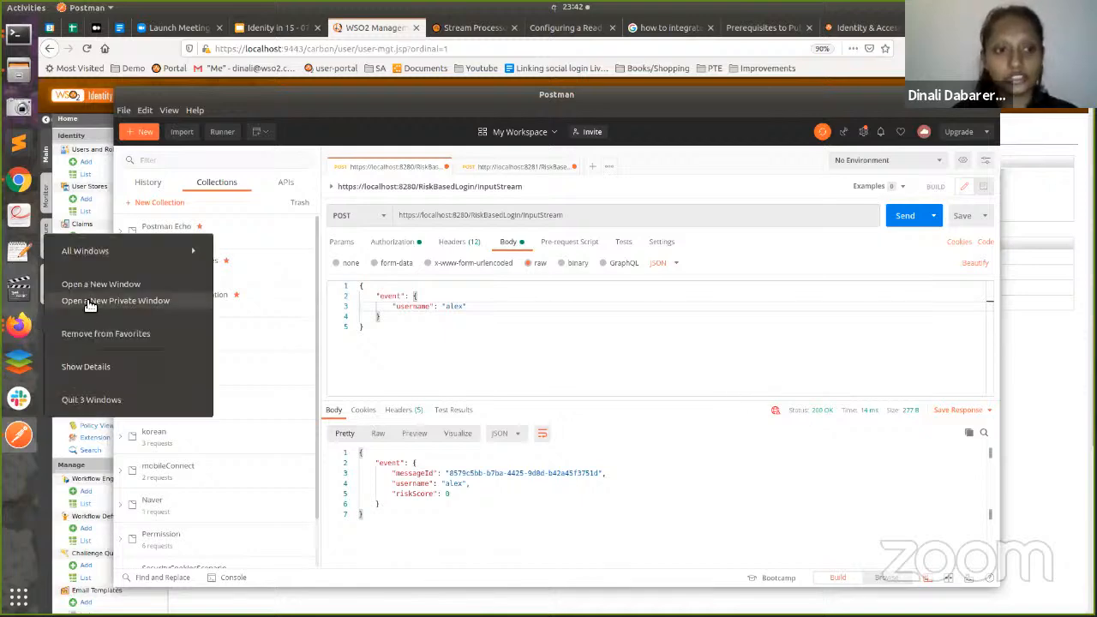
- In a new private window, load the Demo Dispatch Login 9090 page and start logging in
{"action": "left_click", "coordinate": [87, 300]}
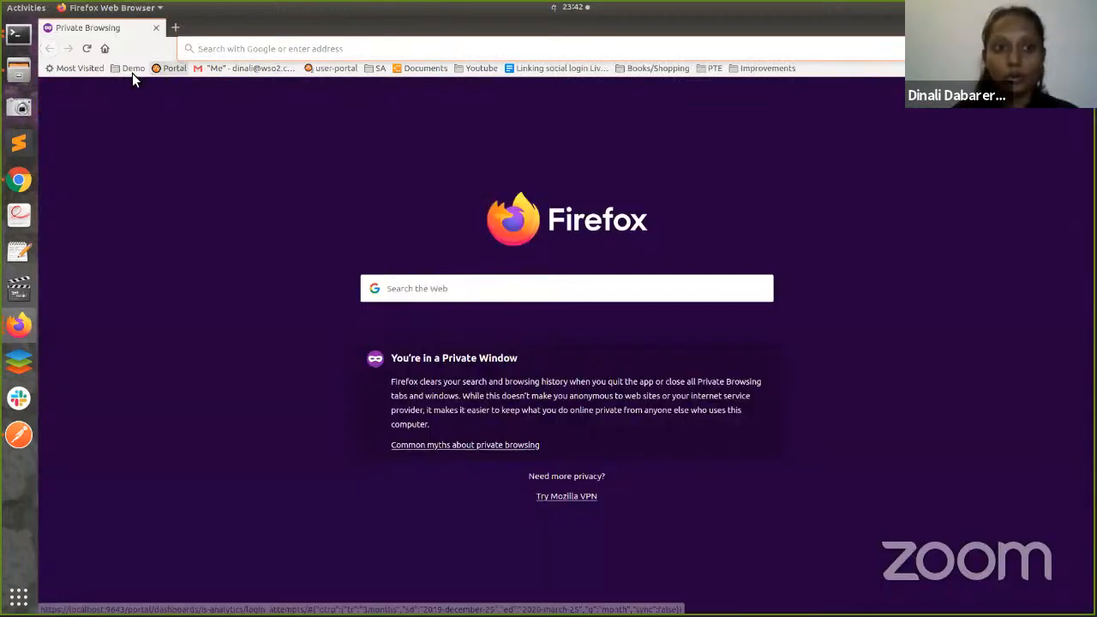
{"action": "left_click", "coordinate": [132, 73]}
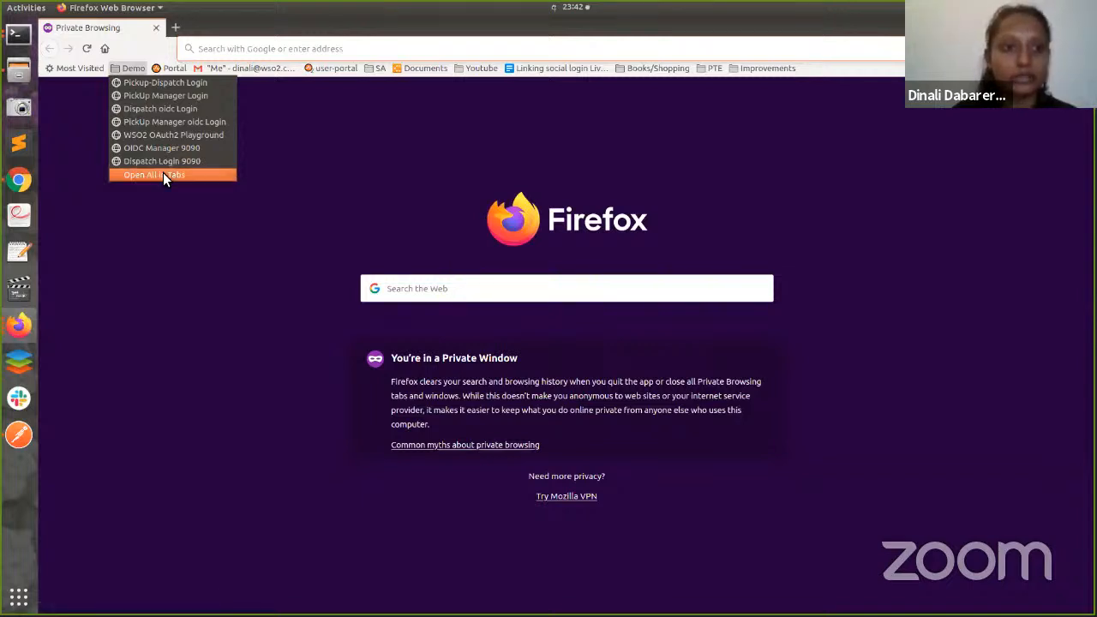
{"action": "left_click", "coordinate": [166, 161]}
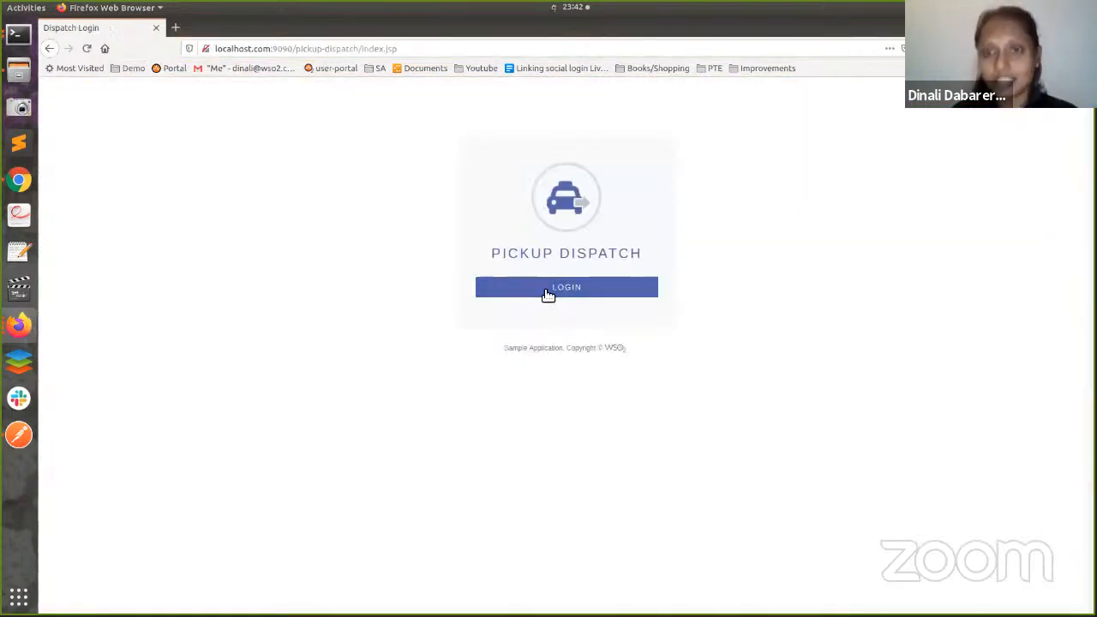
{"action": "left_click", "coordinate": [548, 293]}
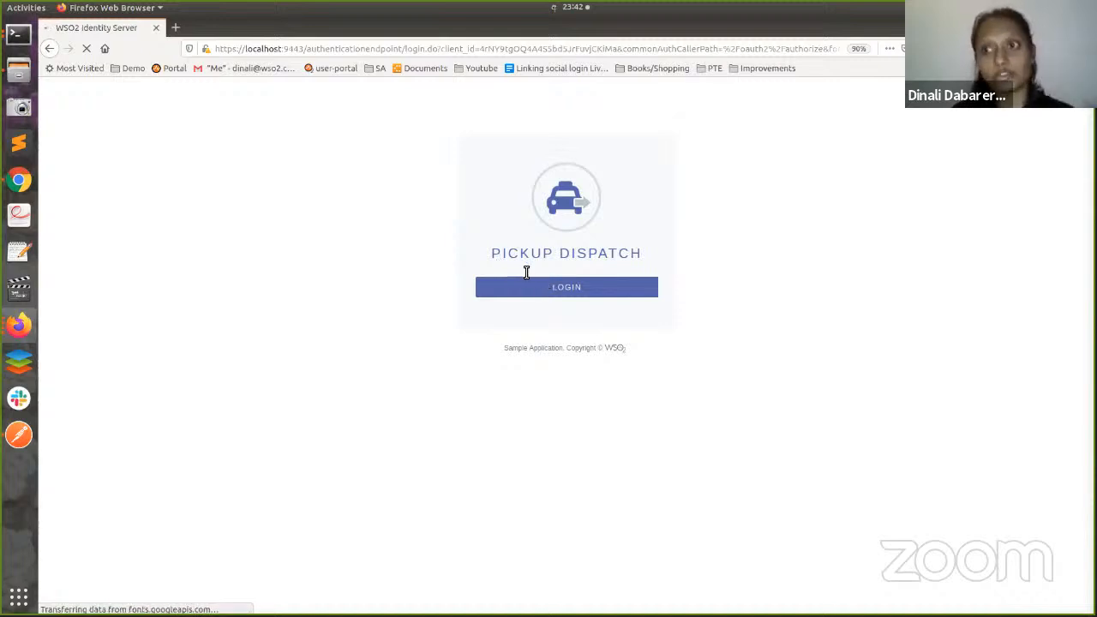
- Sign in as alex with the account password and approve consent to reach the booking form
{"action": "type", "text": "alex"}
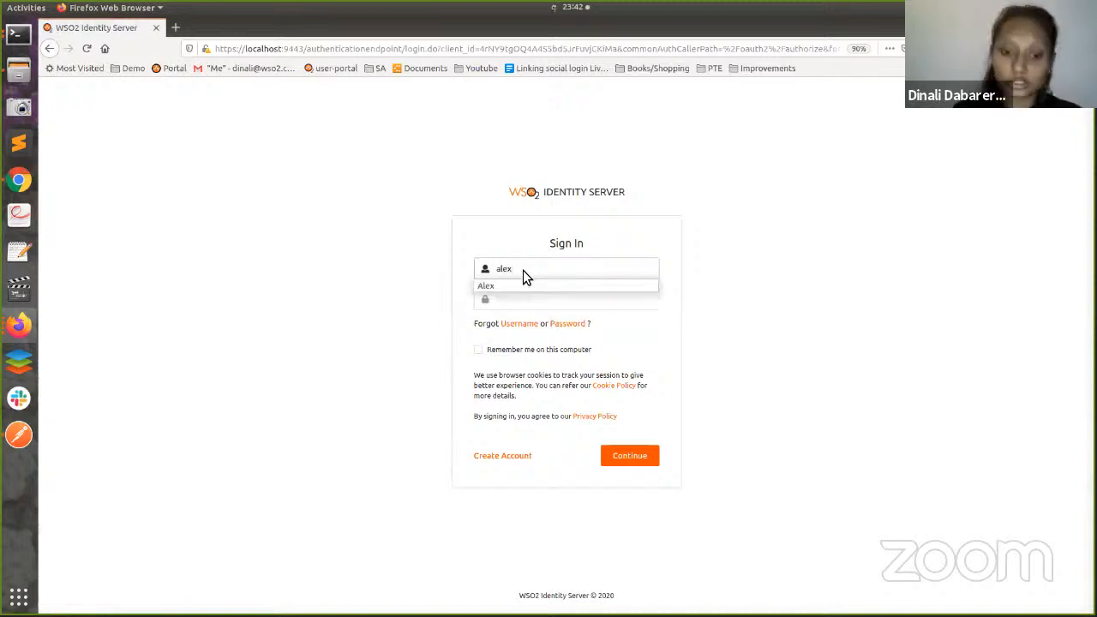
{"action": "left_click", "coordinate": [514, 296]}
{"action": "type", "text": "a"}
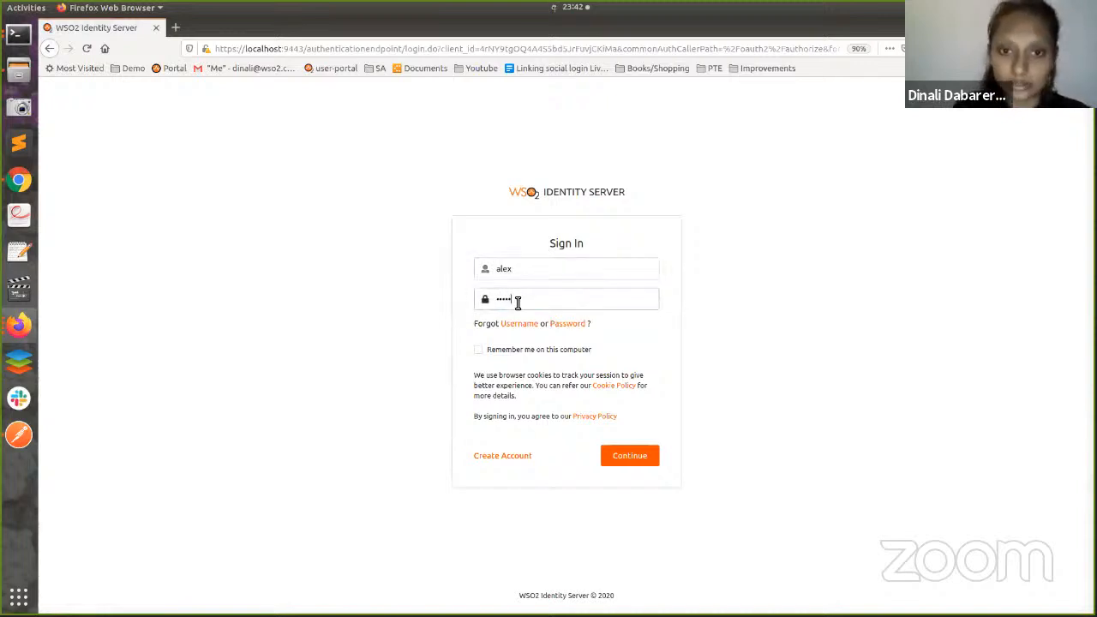
{"action": "left_click", "coordinate": [623, 454]}
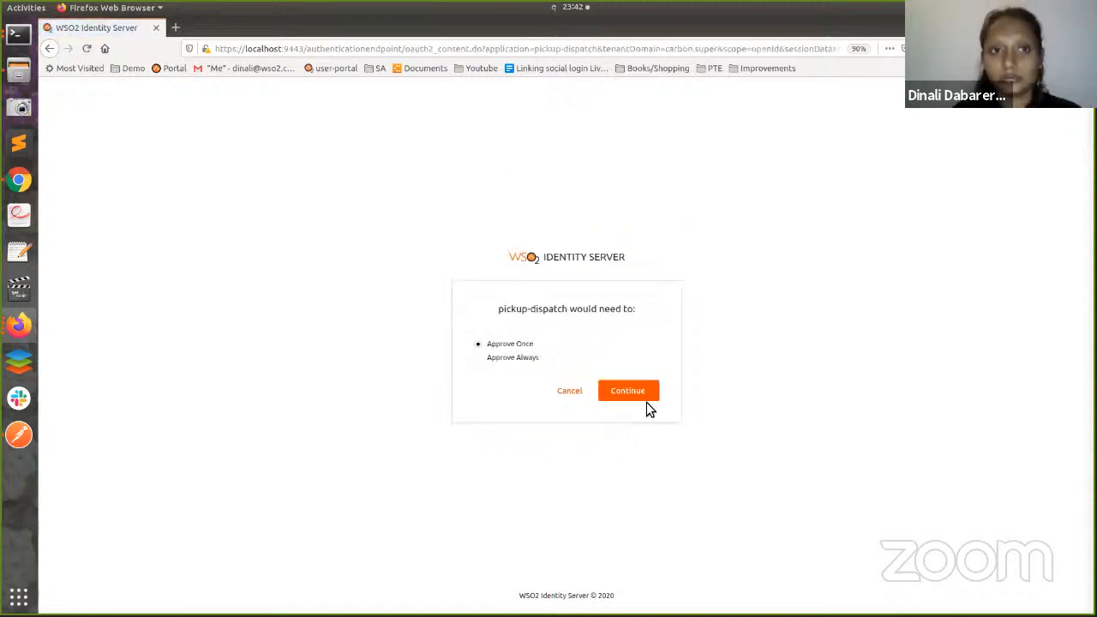
{"action": "left_click", "coordinate": [637, 395]}
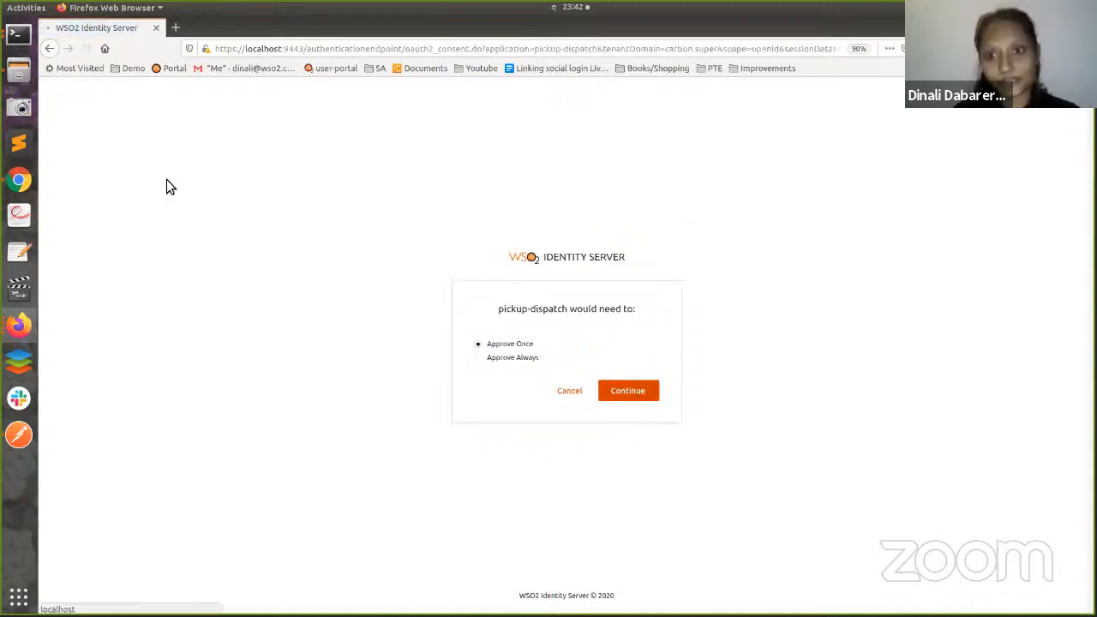
{"action": "left_click", "coordinate": [22, 38]}
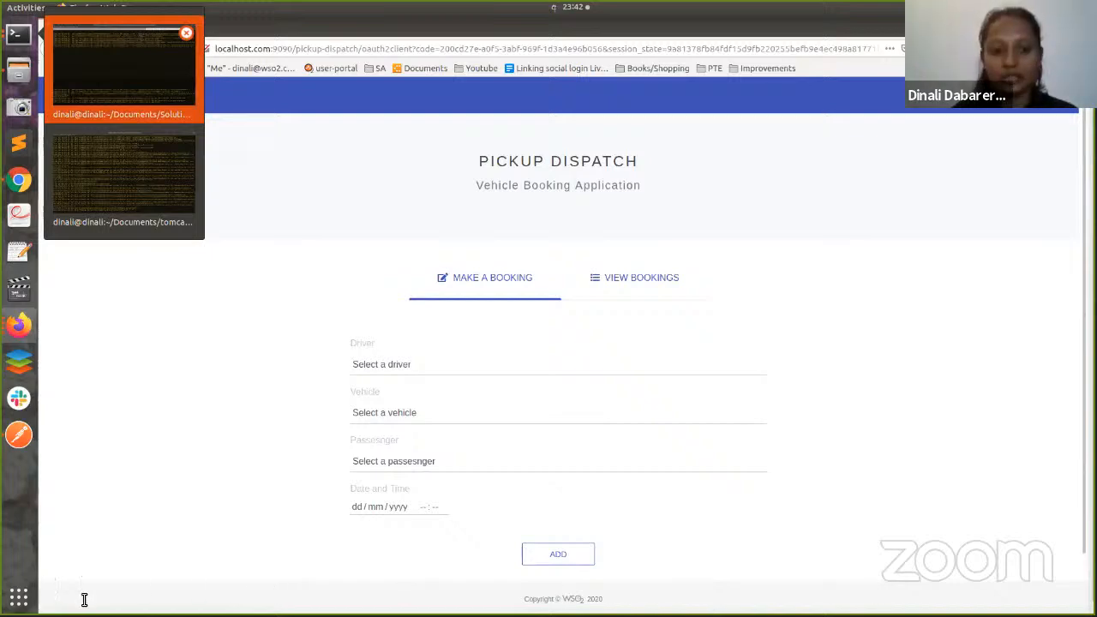
- Check the identity server log in the terminal, then return to the Management Console
{"action": "key", "text": "Return"}
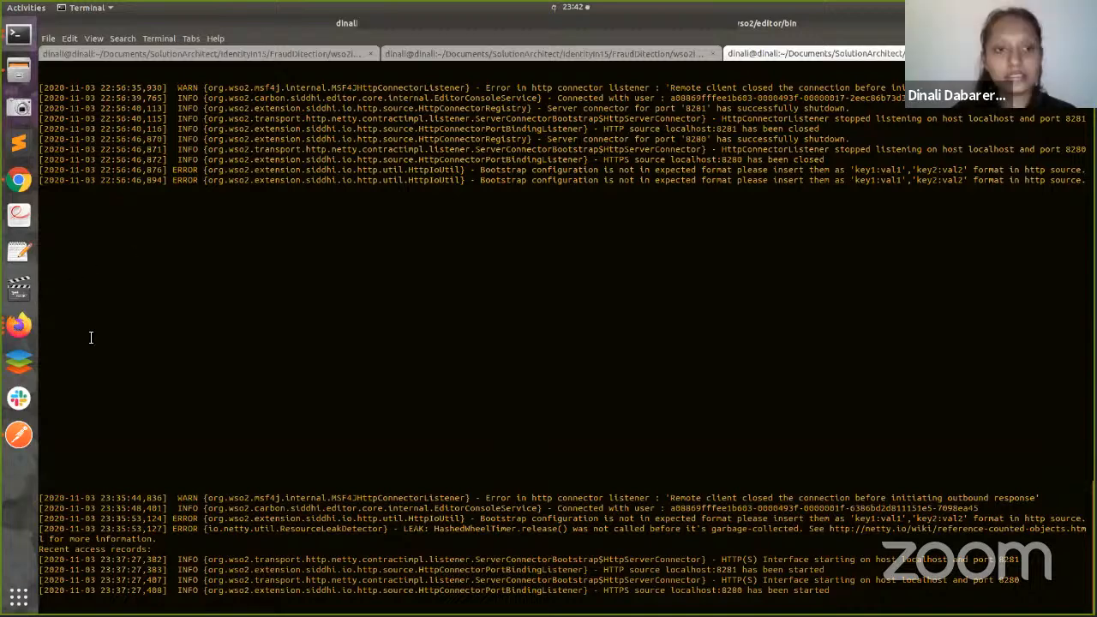
{"action": "key", "text": "alt+1"}
{"action": "key", "text": "alt+Tab"}
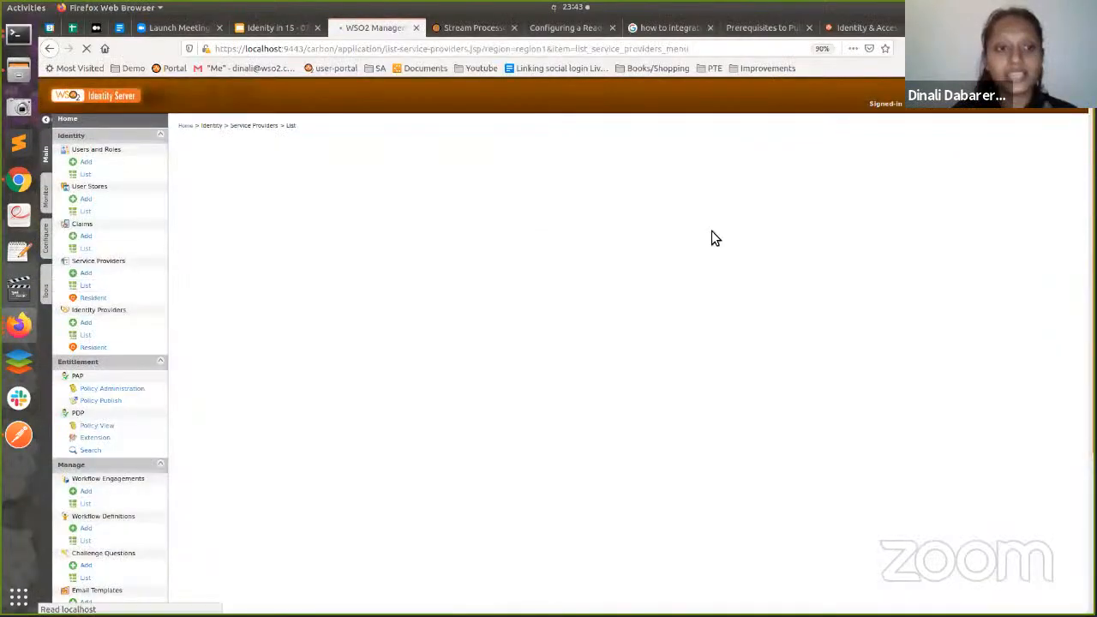
- Open pickup-dispatch's adaptive authentication script, highlight the risk-score Log.info line, and view the server log
{"action": "left_click", "coordinate": [825, 207]}
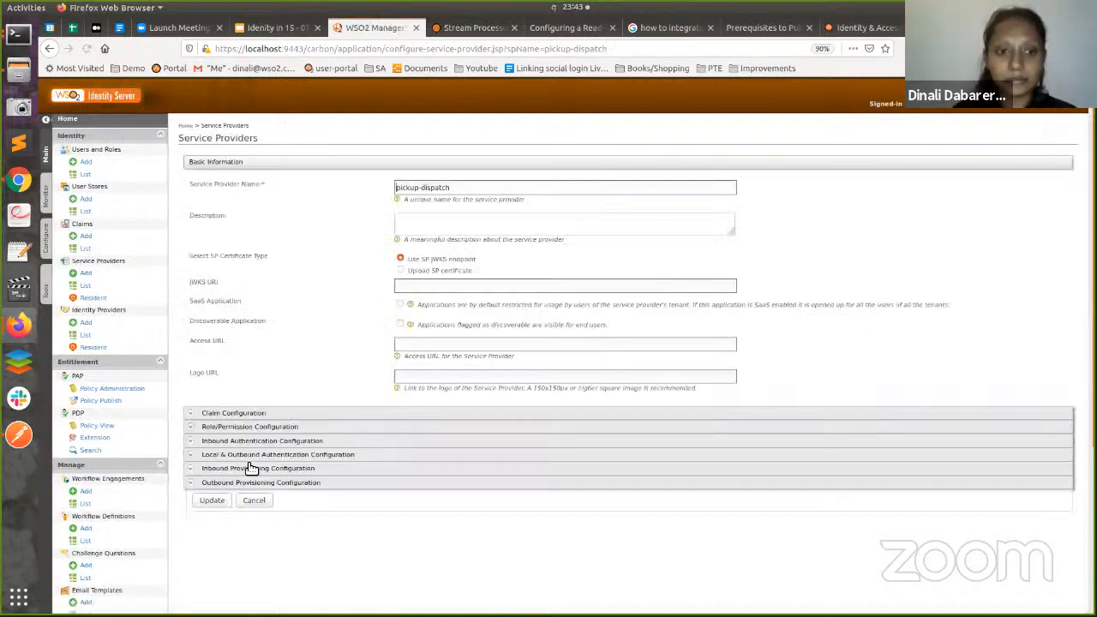
{"action": "left_click", "coordinate": [249, 456]}
{"action": "scroll", "coordinate": [334, 459], "scroll_direction": "down", "scroll_amount": 1}
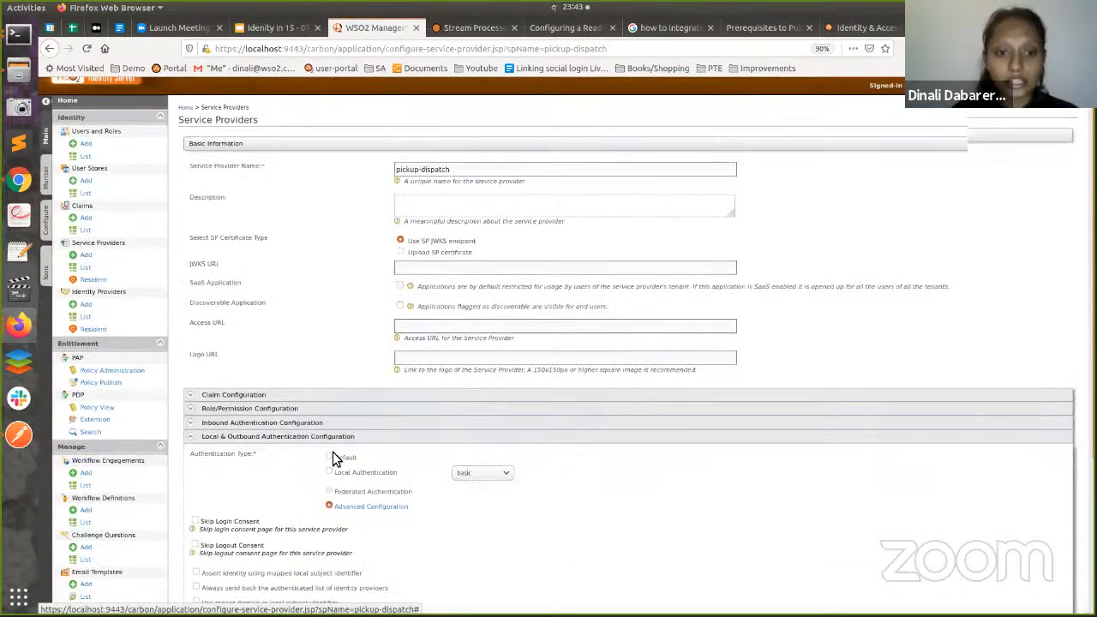
{"action": "scroll", "coordinate": [387, 412], "scroll_direction": "down", "scroll_amount": 3}
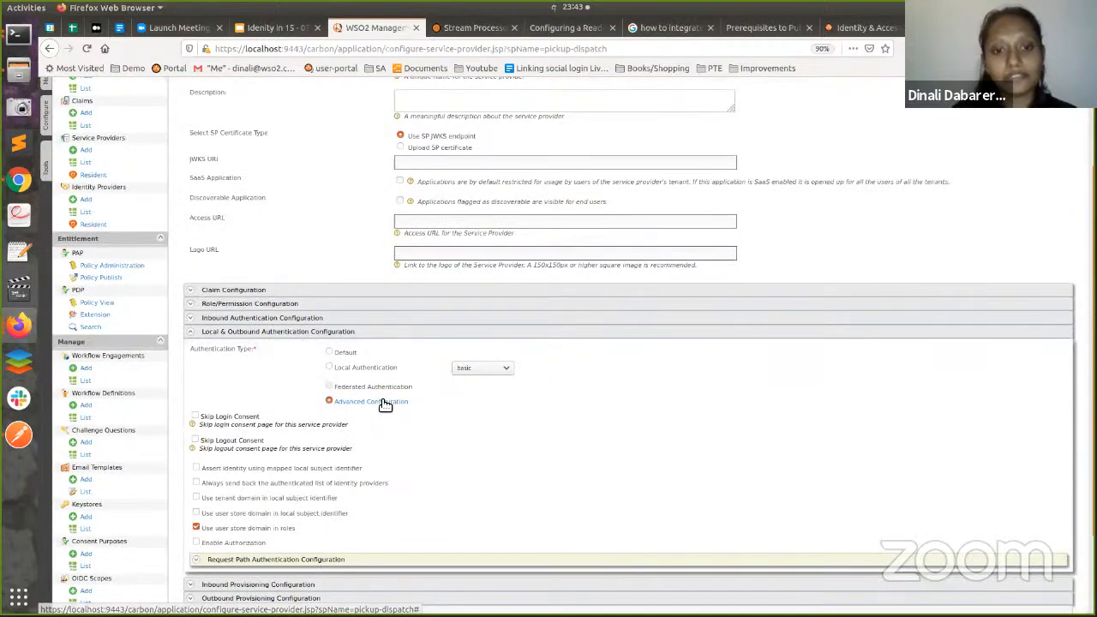
{"action": "left_click", "coordinate": [386, 402]}
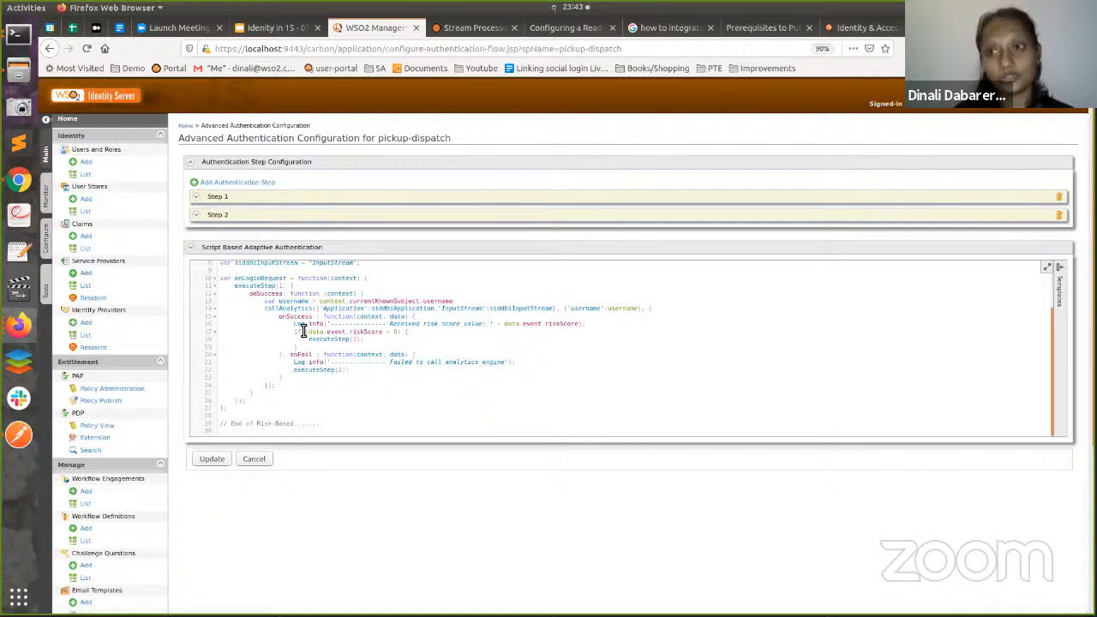
{"action": "left_click_drag", "start_coordinate": [276, 324], "coordinate": [546, 323]}
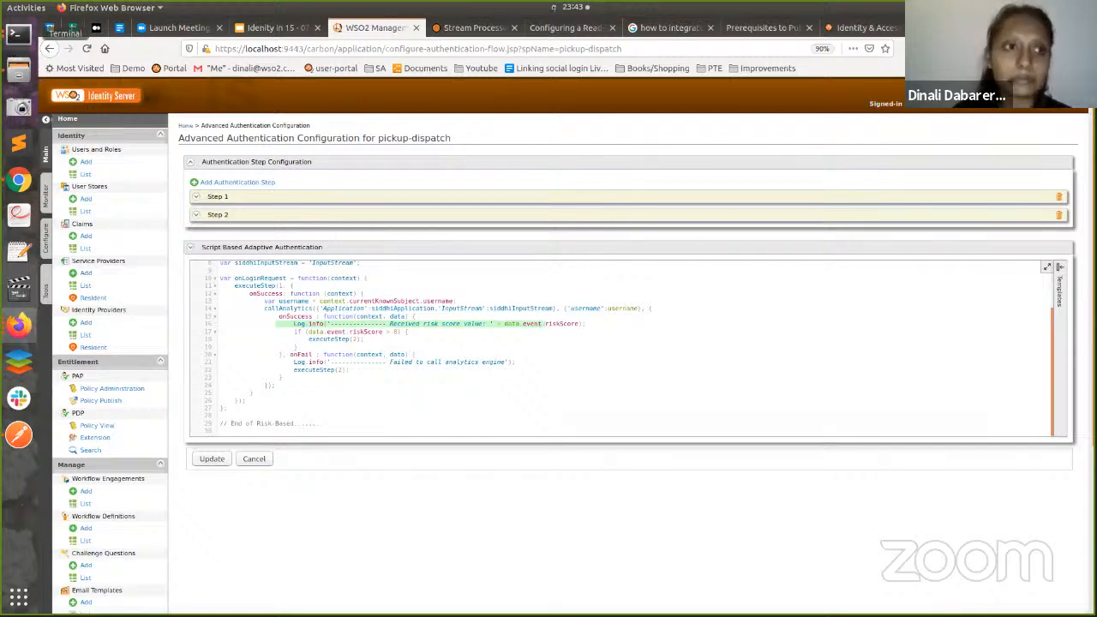
{"action": "left_click", "coordinate": [19, 34]}
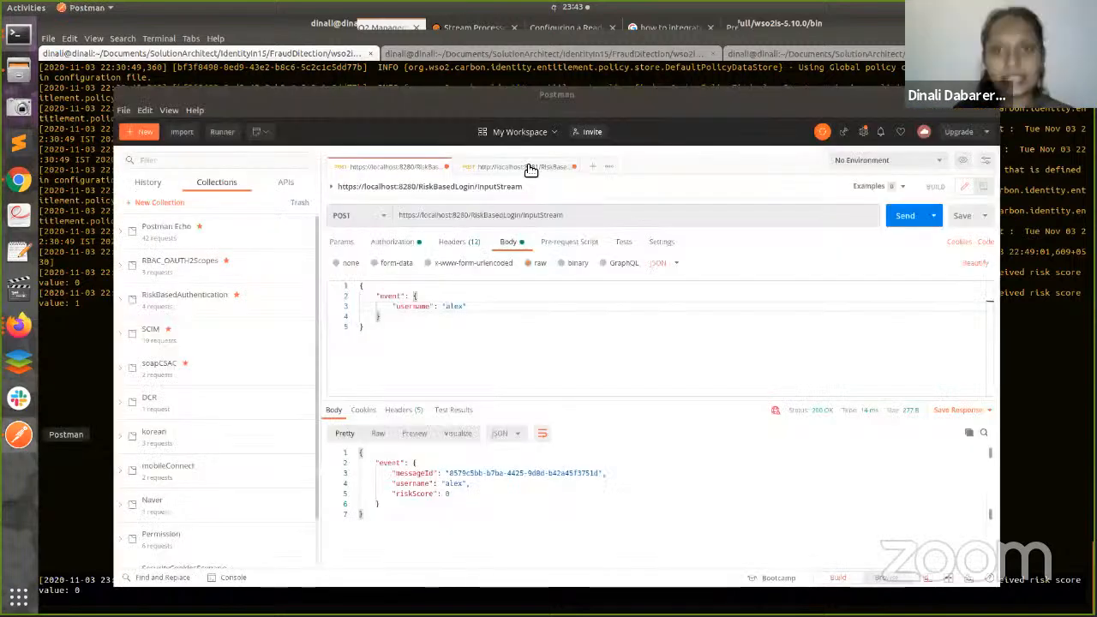
- Post a TransactionInputStream event with username alex and a 20000 transaction amount
{"action": "left_click", "coordinate": [530, 169]}
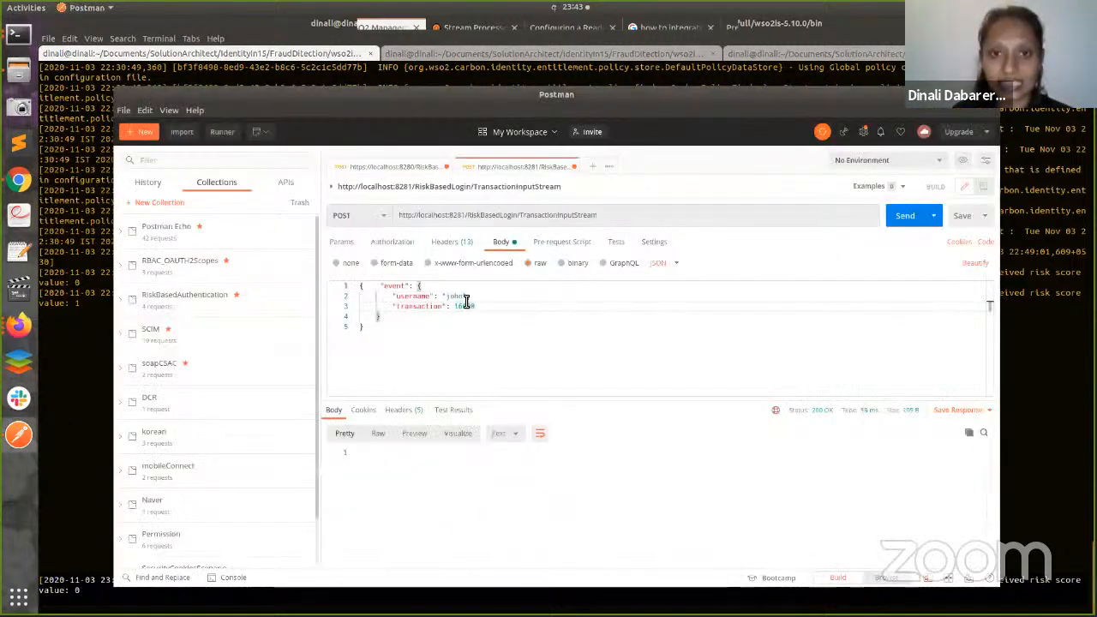
{"action": "left_click", "coordinate": [463, 299]}
{"action": "key", "text": "BackSpace"}
{"action": "key", "text": "BackSpace"}
{"action": "key", "text": "BackSpace"}
{"action": "key", "text": "BackSpace"}
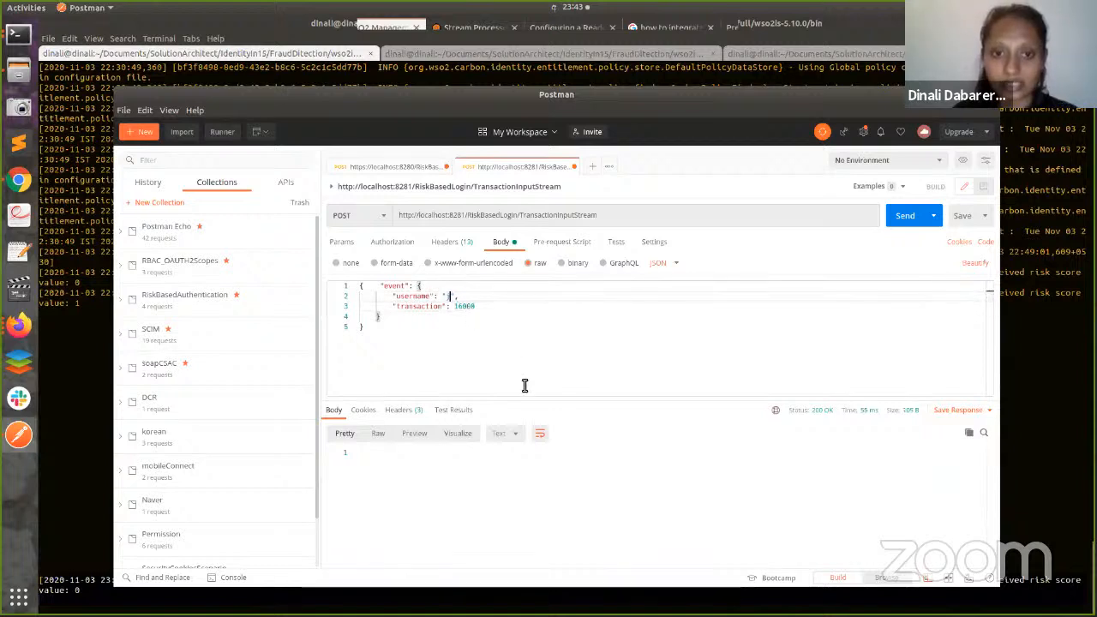
{"action": "type", "text": "alex"}
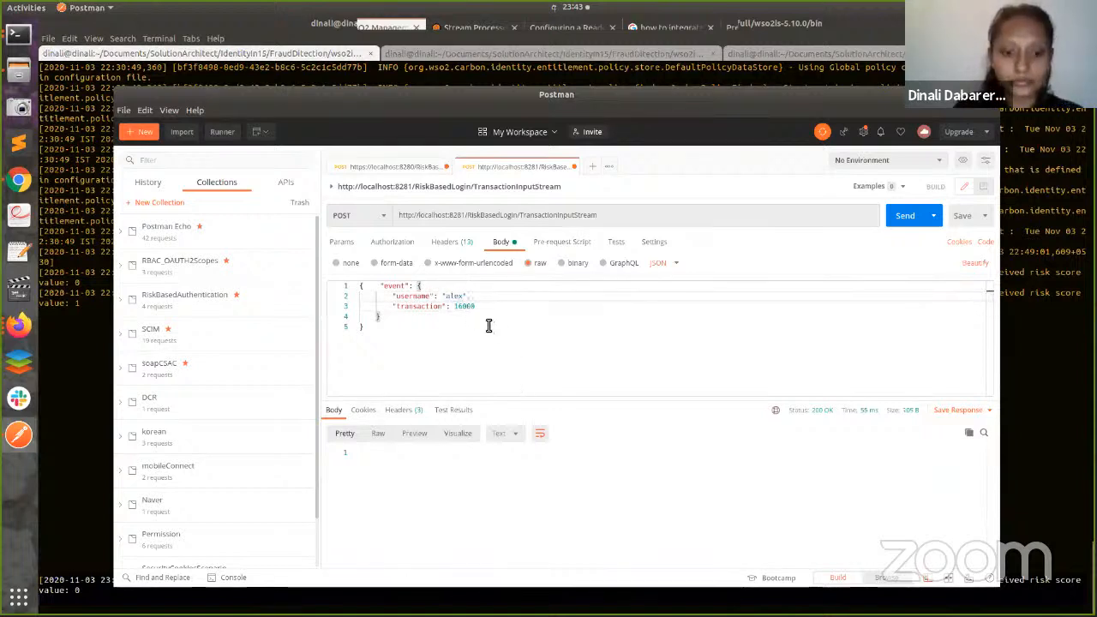
{"action": "double_click", "coordinate": [463, 306]}
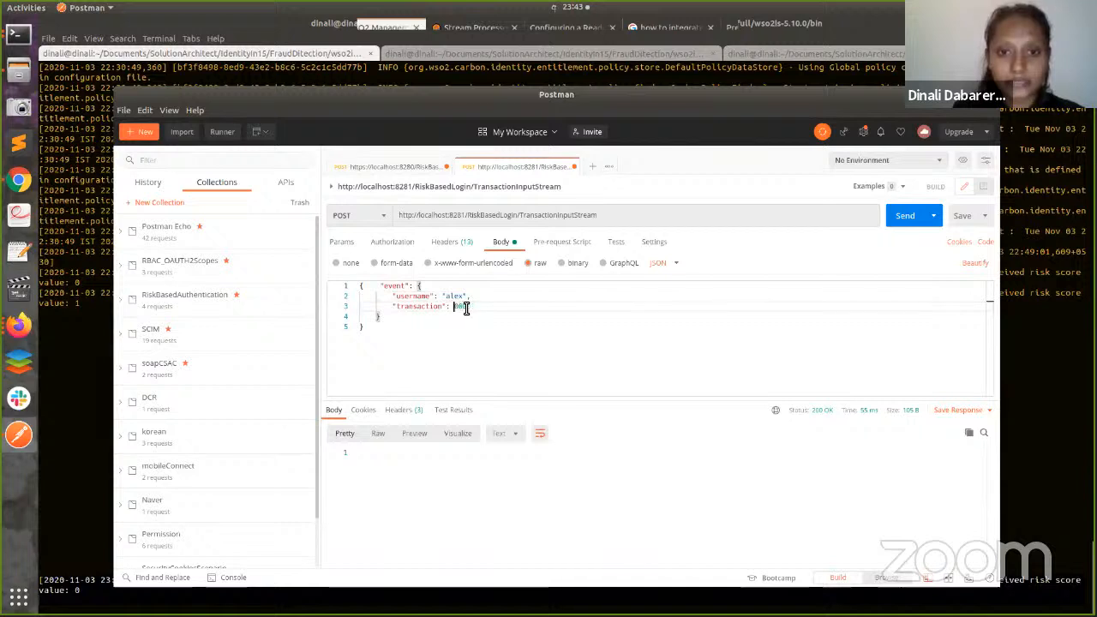
{"action": "type", "text": "20000"}
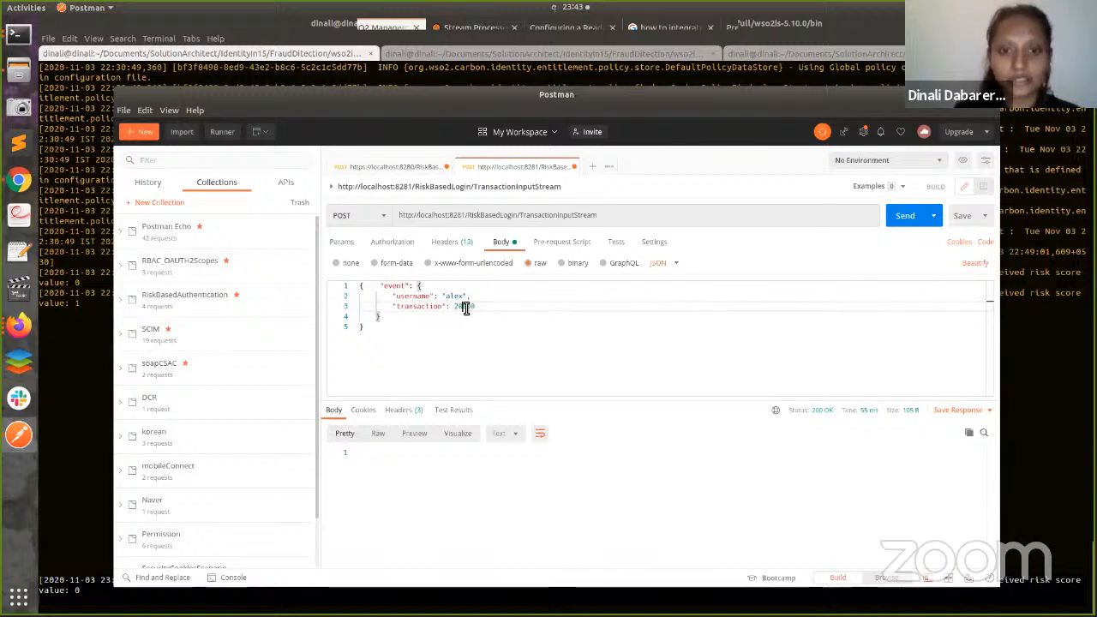
{"action": "left_click", "coordinate": [893, 221]}
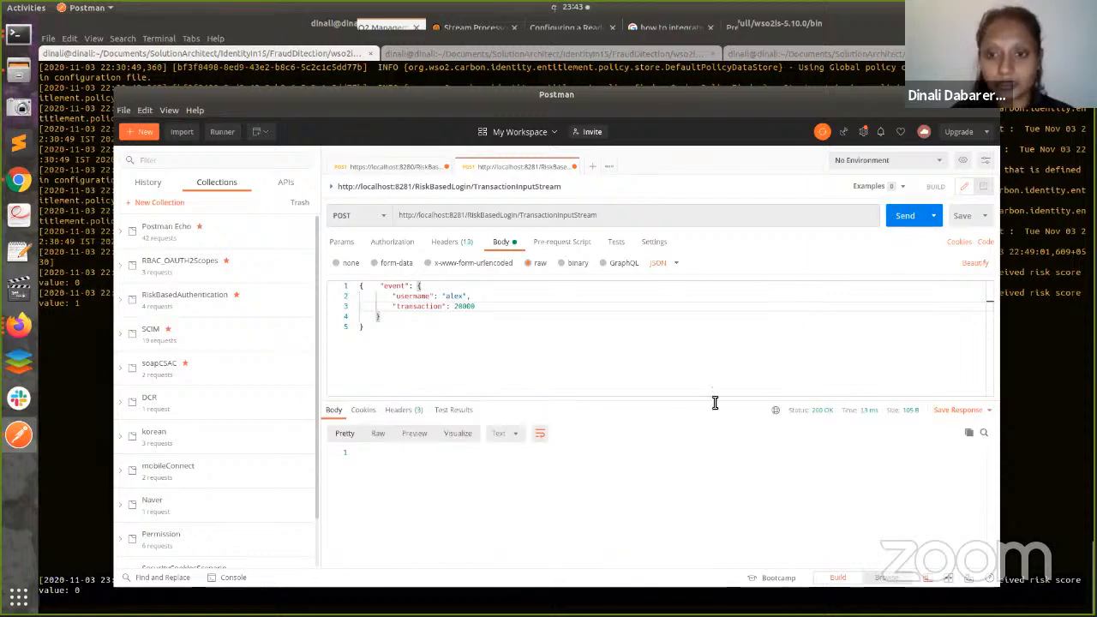
- Re-send the InputStream risk request for alex, which now returns riskScore 1
{"action": "left_click", "coordinate": [401, 168]}
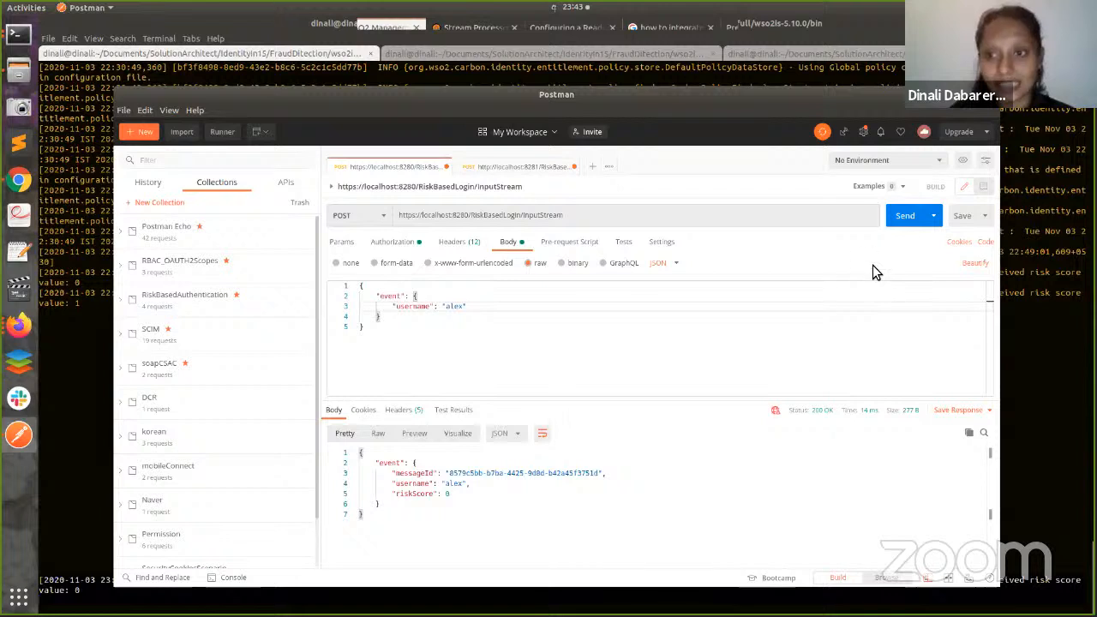
{"action": "left_click", "coordinate": [900, 221]}
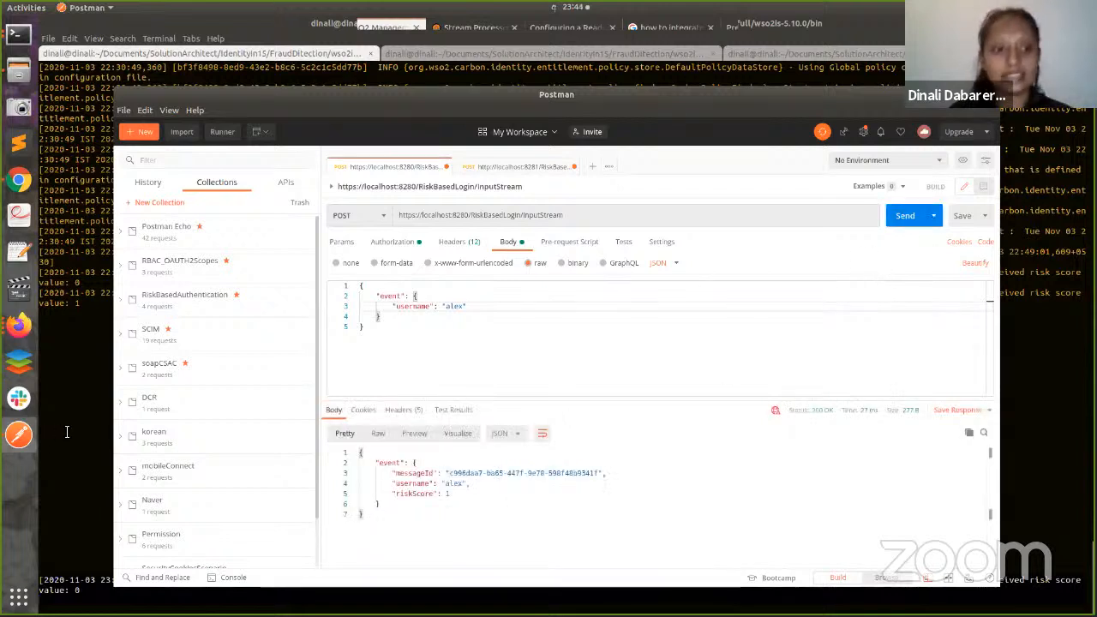
{"action": "left_click", "coordinate": [19, 325]}
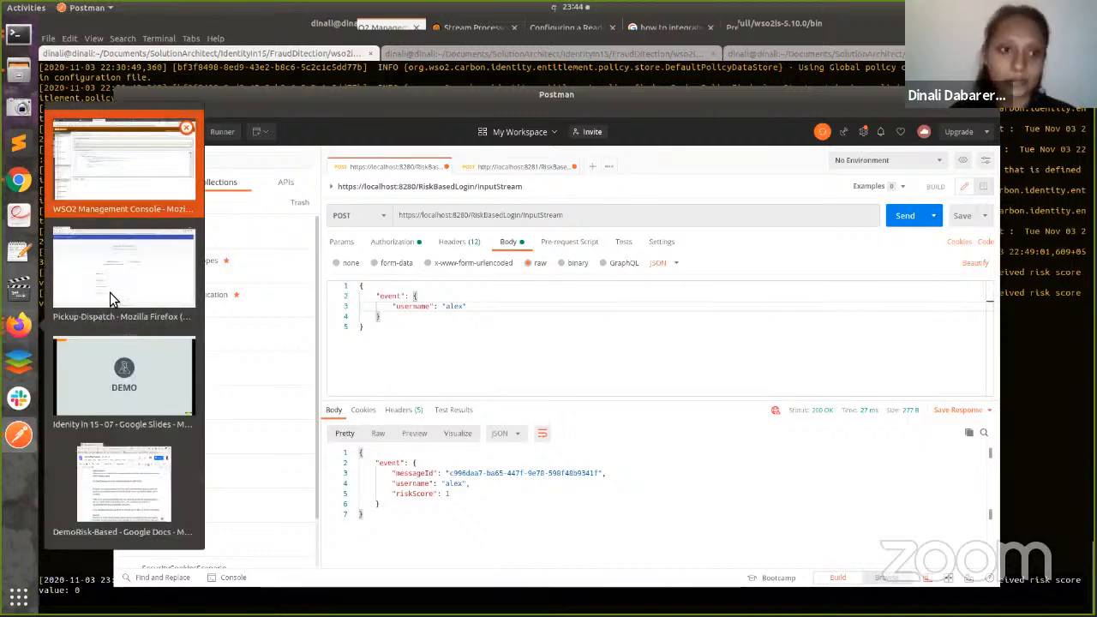
- Log out of Pickup Dispatch from the signed-in user's account menu
{"action": "left_click", "coordinate": [122, 165]}
{"action": "left_click", "coordinate": [18, 326]}
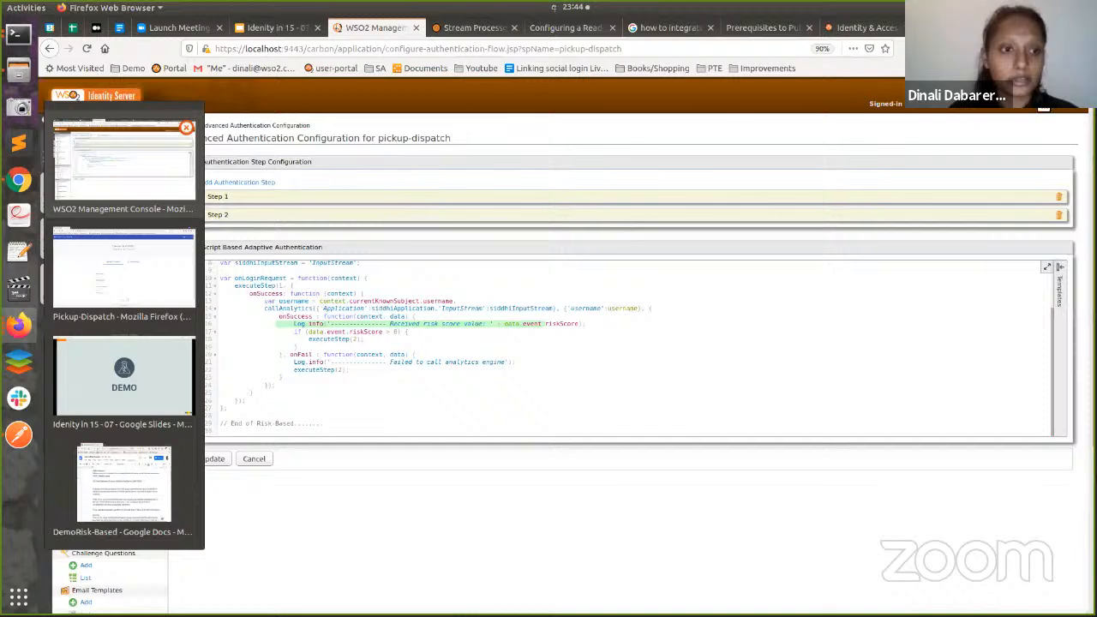
{"action": "left_click", "coordinate": [125, 267]}
{"action": "left_click", "coordinate": [1039, 96]}
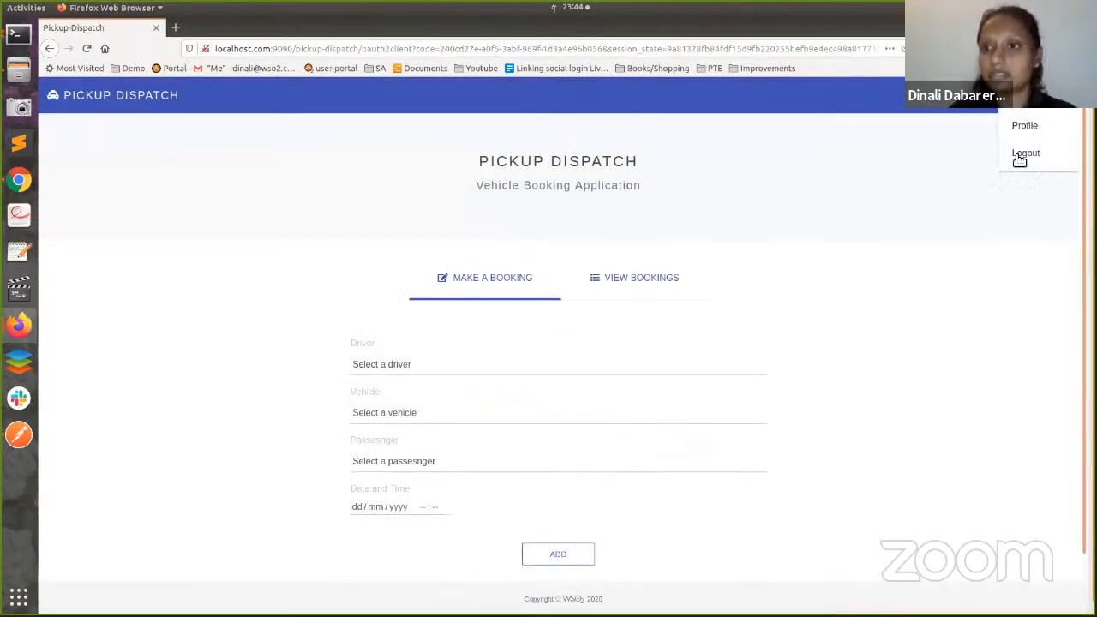
{"action": "left_click", "coordinate": [1022, 155]}
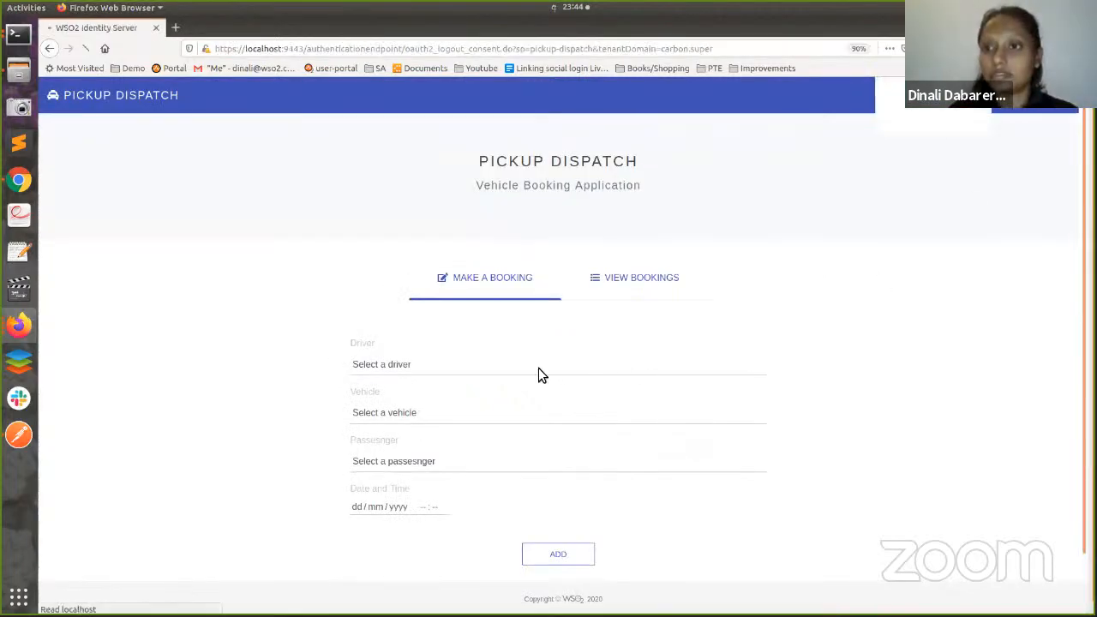
- Log in to Pickup Dispatch again as alex with the account password
{"action": "left_click", "coordinate": [561, 289]}
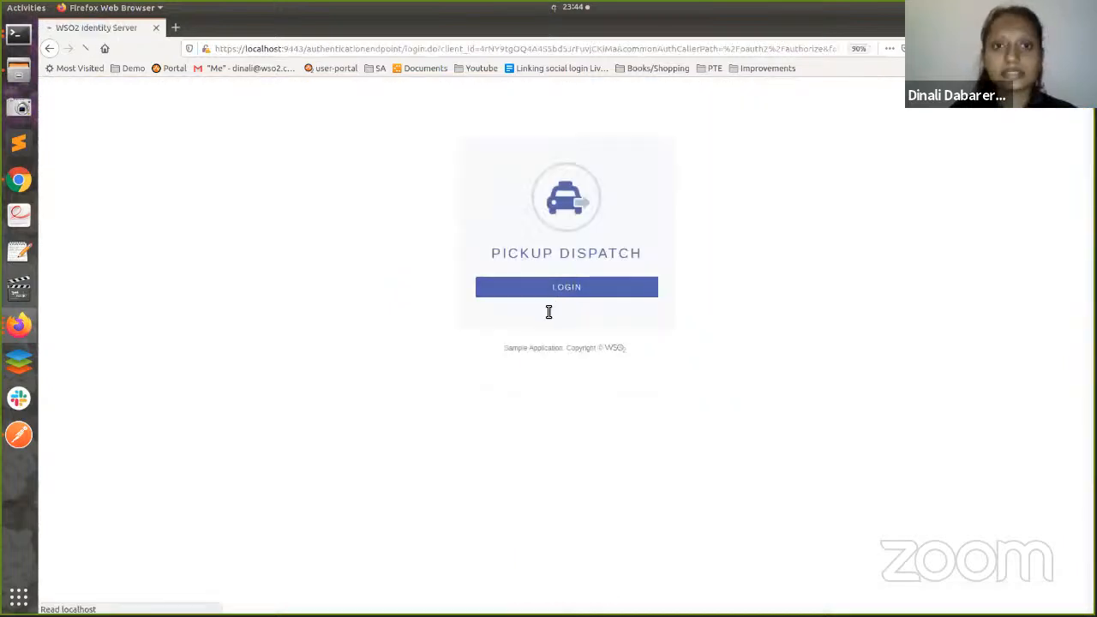
{"action": "type", "text": "a"}
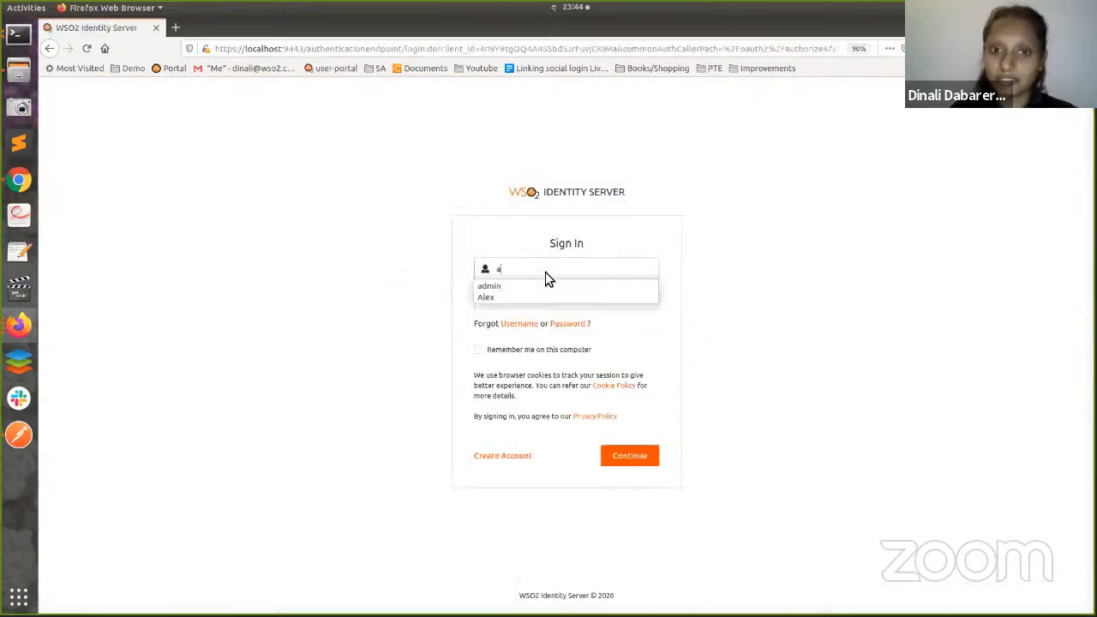
{"action": "type", "text": "lex"}
{"action": "left_click", "coordinate": [536, 302]}
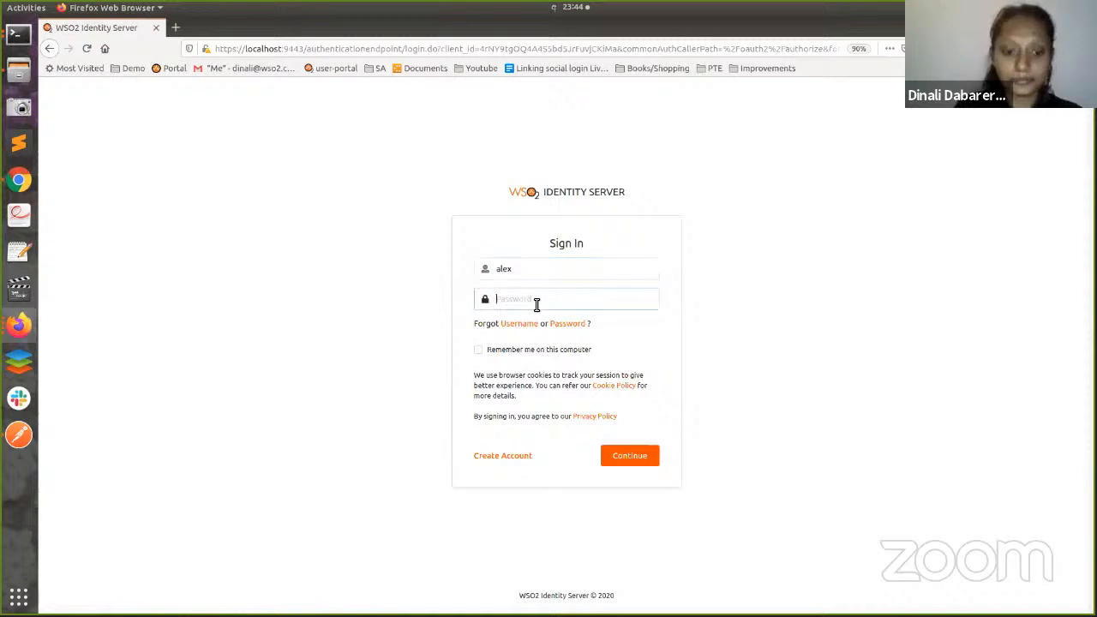
{"action": "type", "text": "123456"}
{"action": "key", "text": "Return"}
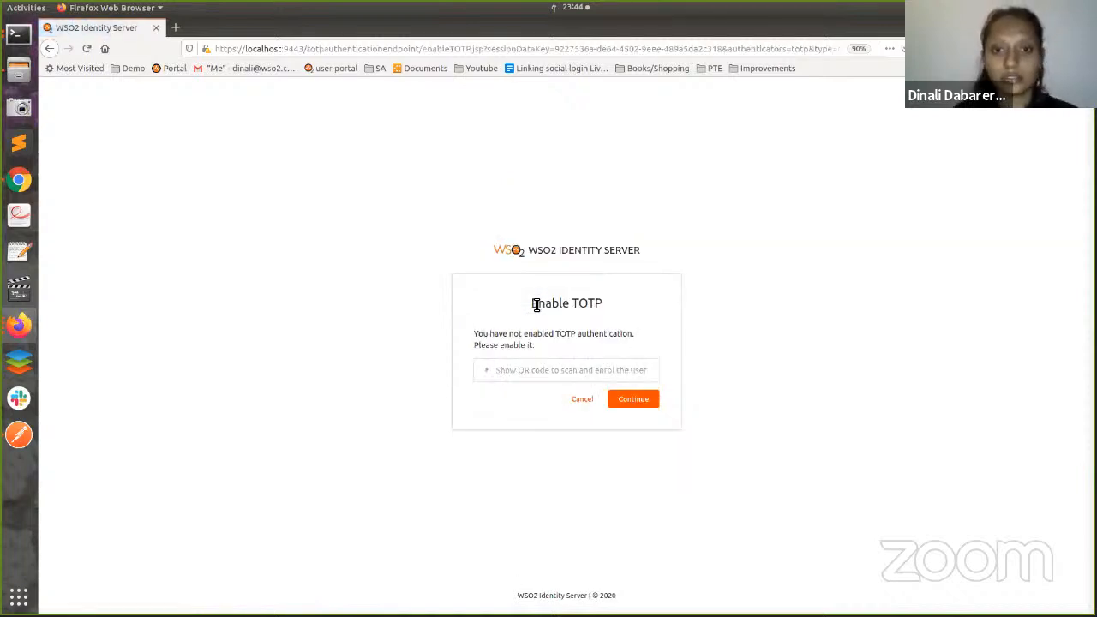
- Check the server log for risk score 1, then return to the Enable TOTP page
{"action": "left_click", "coordinate": [19, 34]}
{"action": "left_click", "coordinate": [87, 70]}
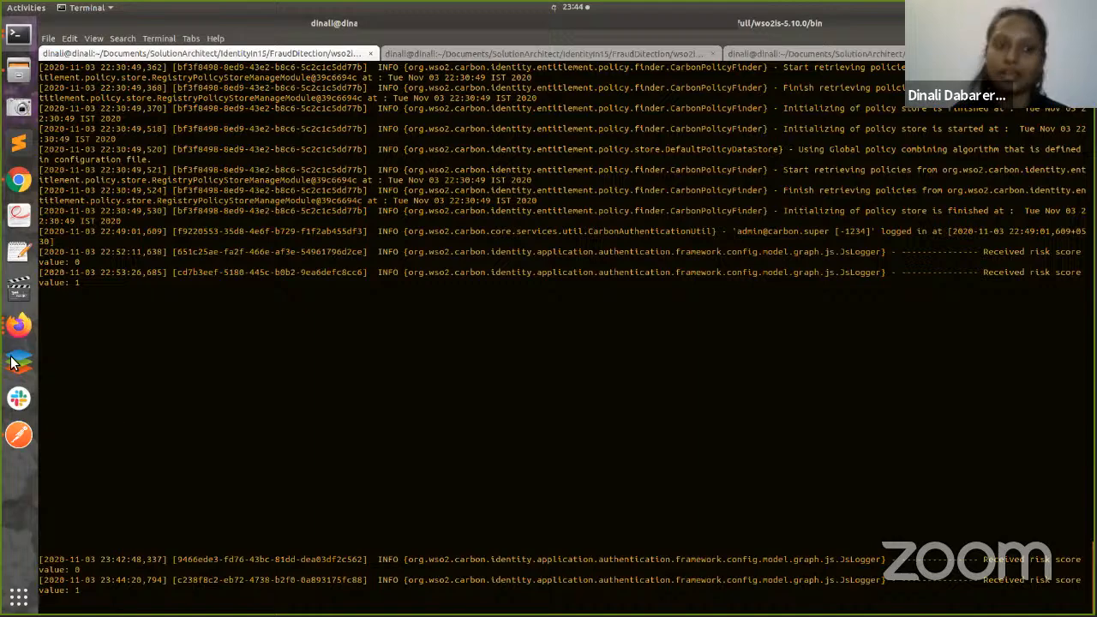
{"action": "left_click", "coordinate": [12, 181]}
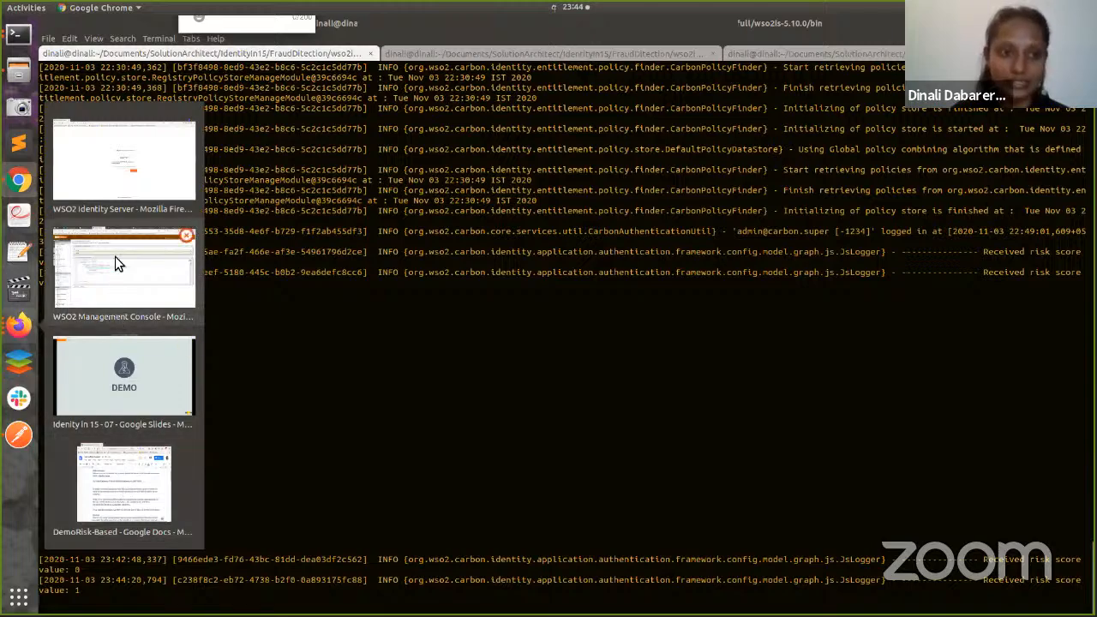
{"action": "left_click", "coordinate": [118, 164]}
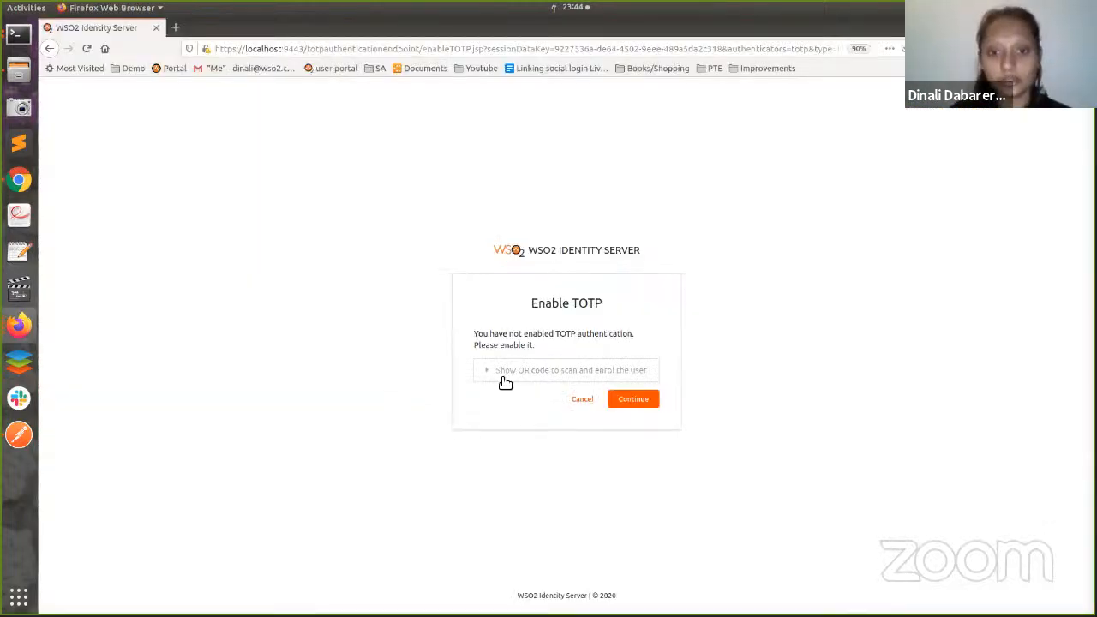
- Reveal the enrolment QR code, continue, and authenticate with the TOTP verification code
{"action": "left_click", "coordinate": [509, 372]}
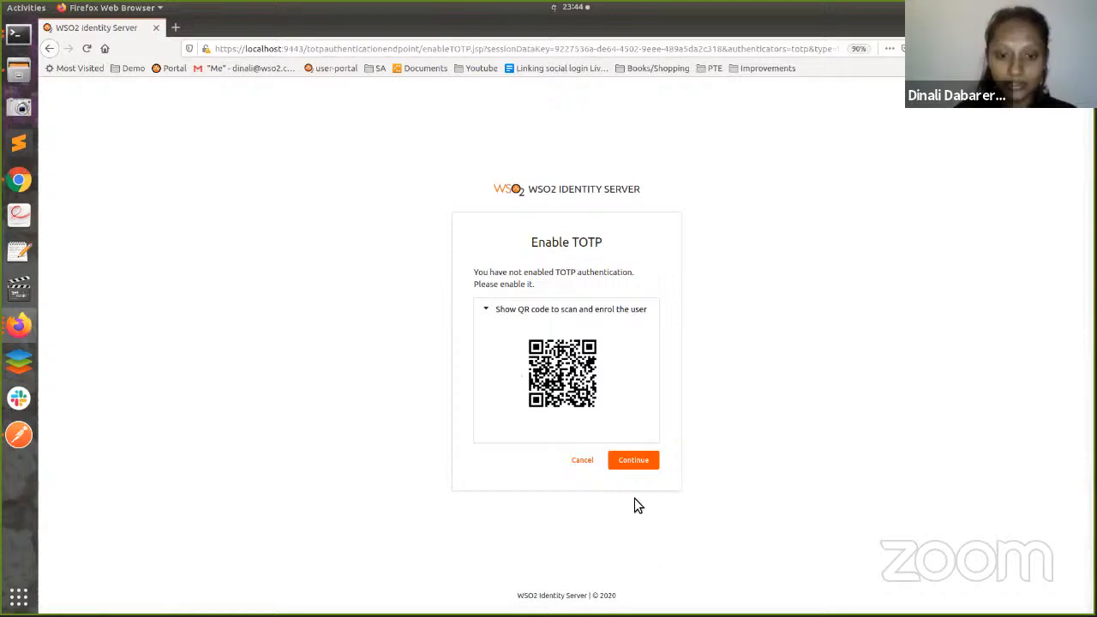
{"action": "left_click", "coordinate": [639, 463]}
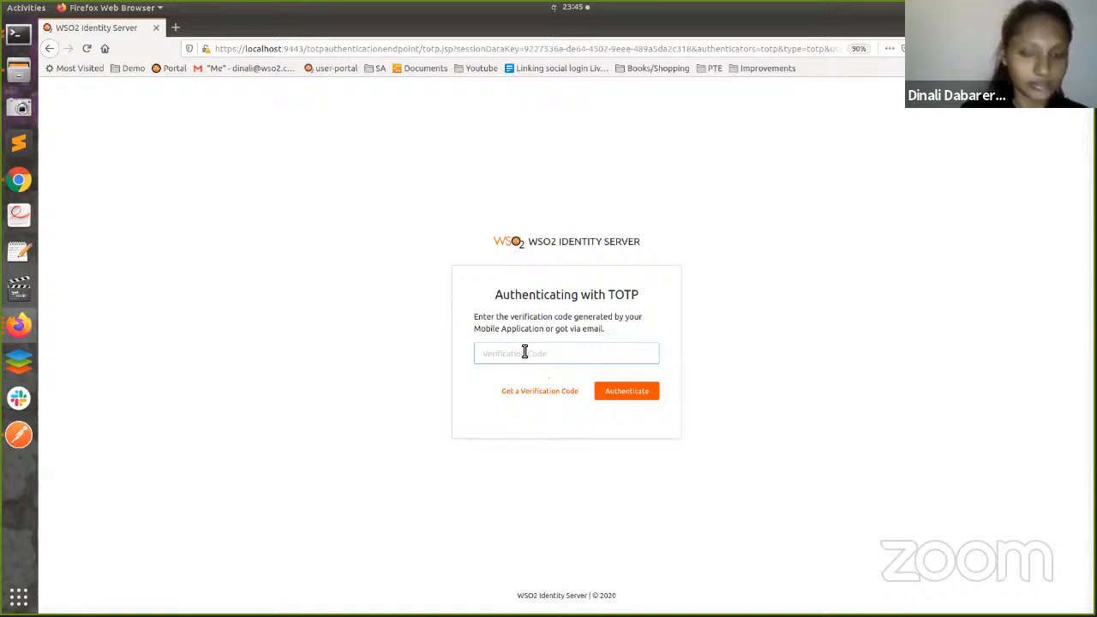
{"action": "left_click", "coordinate": [524, 352]}
{"action": "type", "text": "251"}
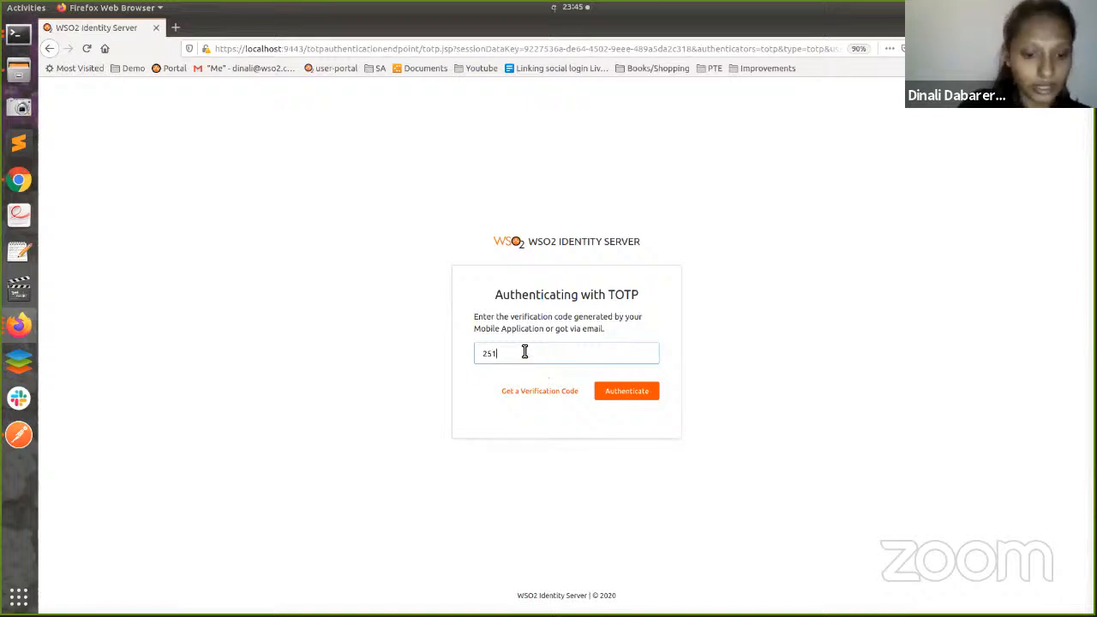
{"action": "type", "text": "82"}
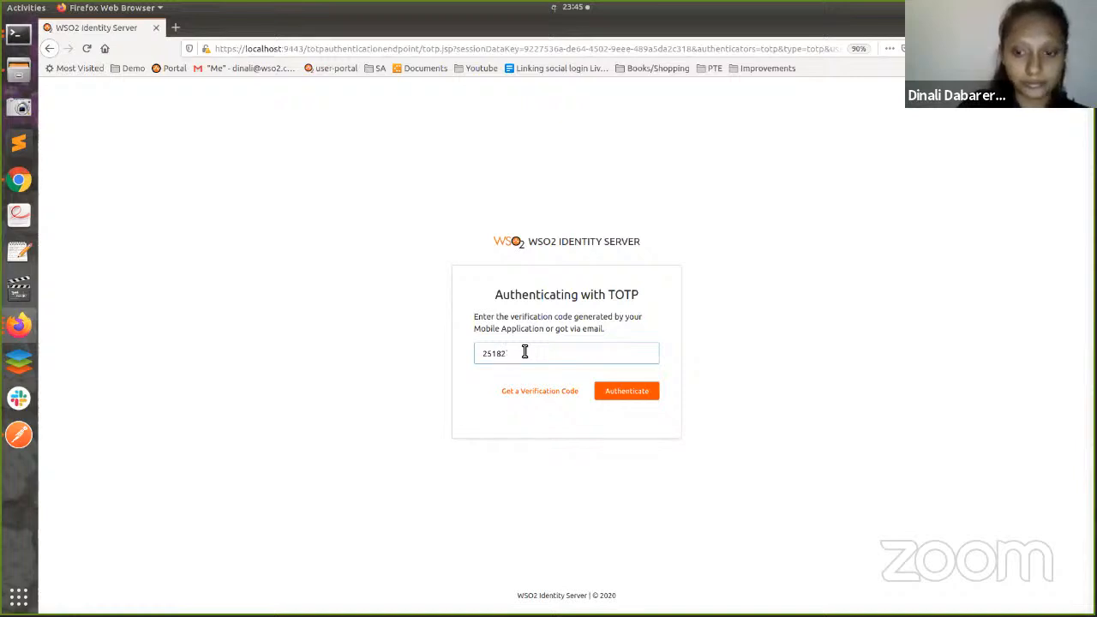
{"action": "type", "text": "1"}
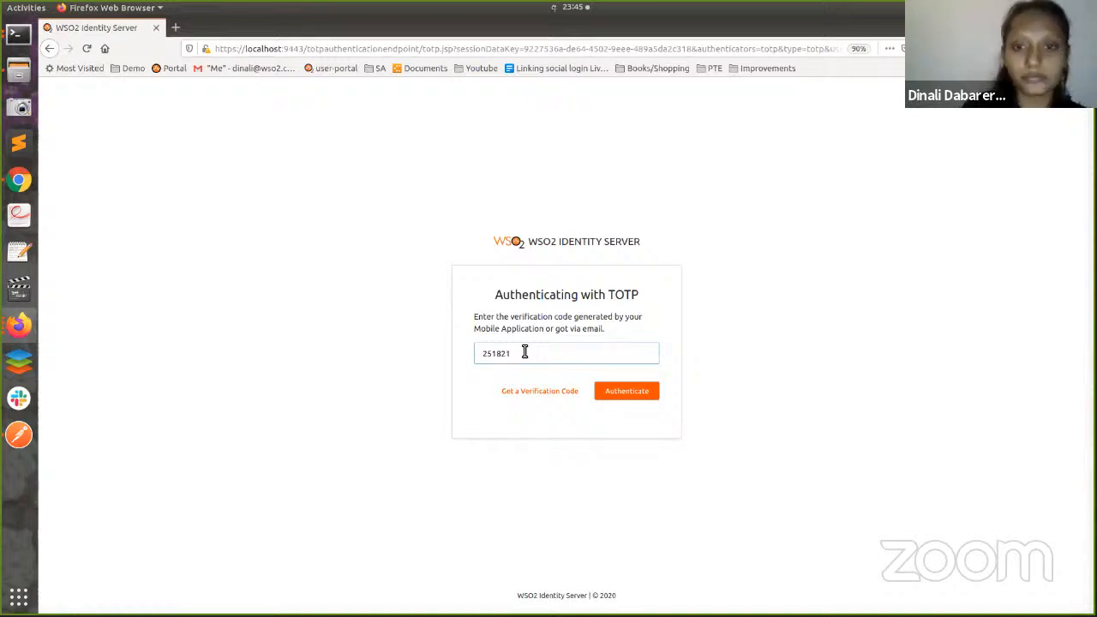
{"action": "left_click", "coordinate": [629, 398]}
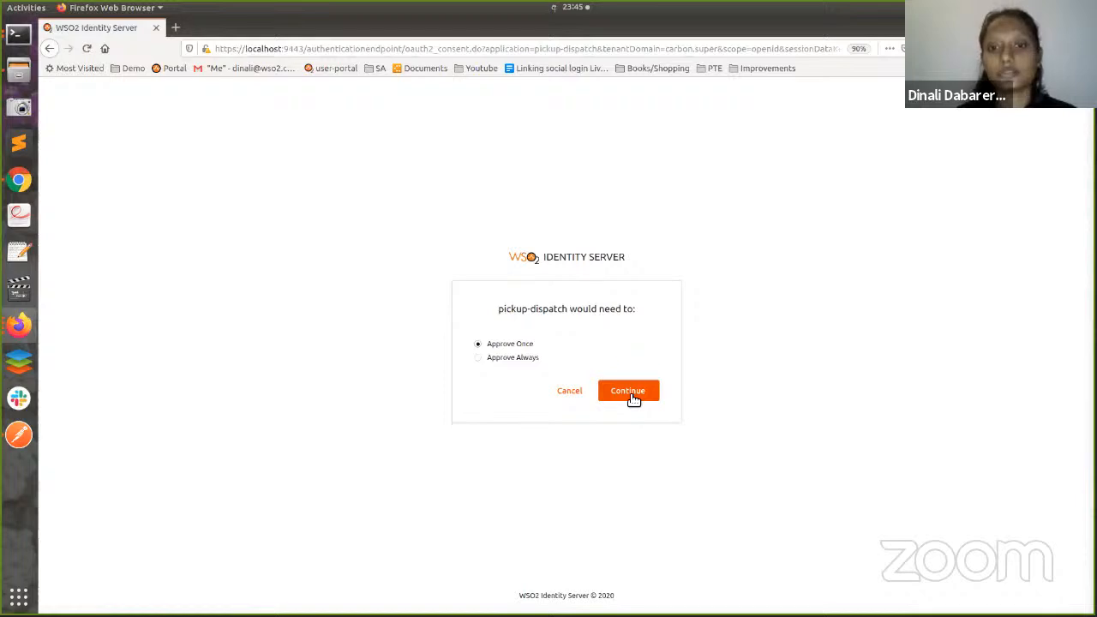
- Approve consent to reach the booking page, then minimize Firefox to show risk scores 0 and 1
{"action": "left_click", "coordinate": [630, 393]}
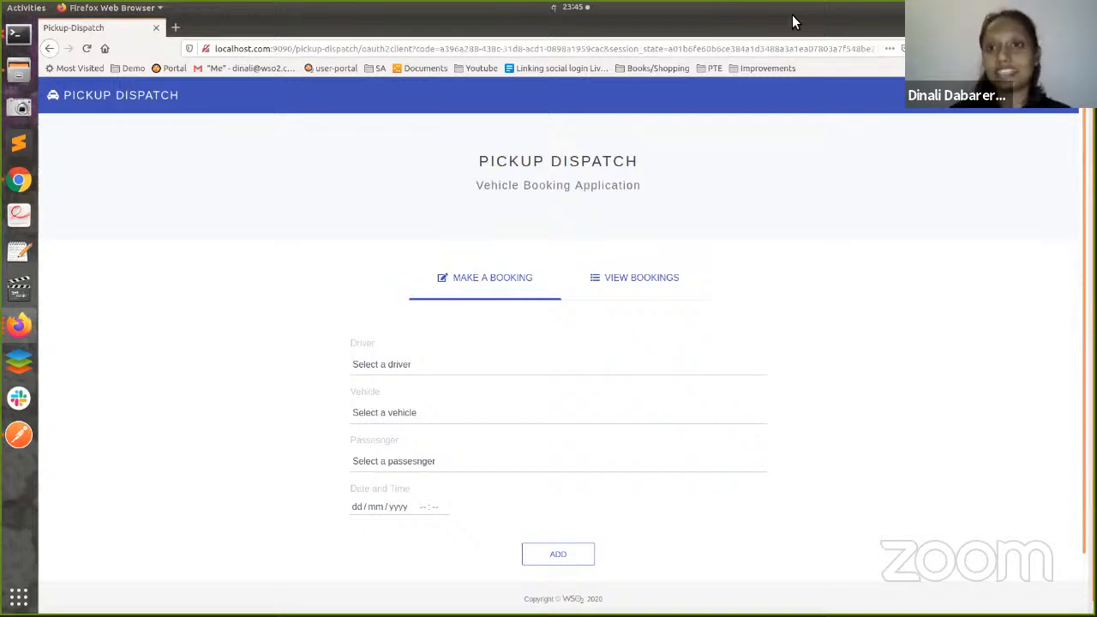
{"action": "left_click_drag", "start_coordinate": [791, 21], "coordinate": [761, 111]}
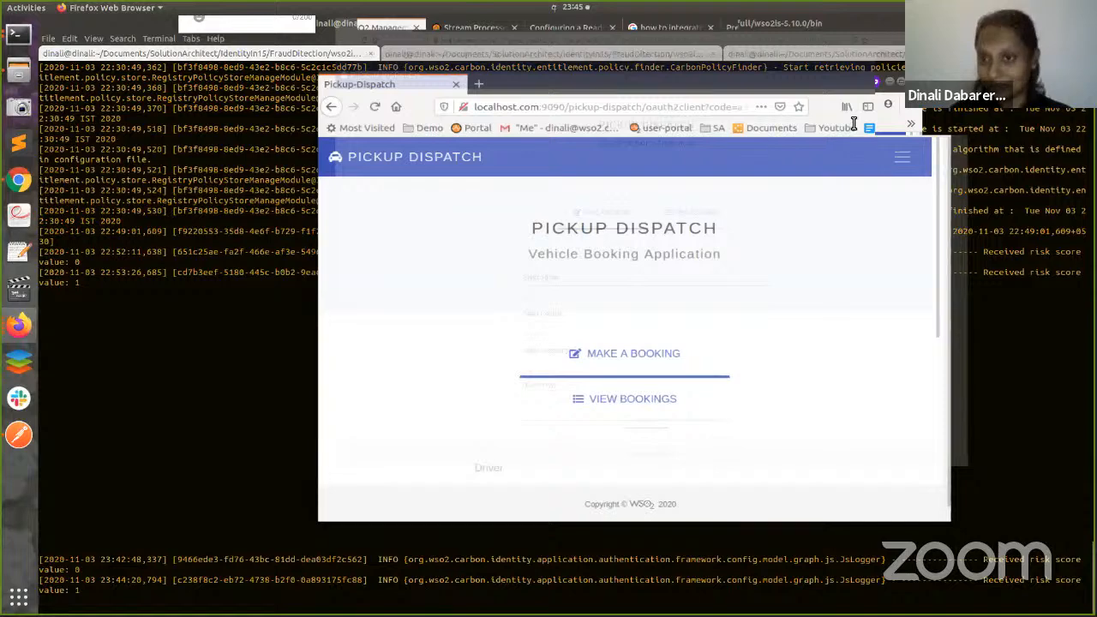
{"action": "left_click", "coordinate": [825, 119]}
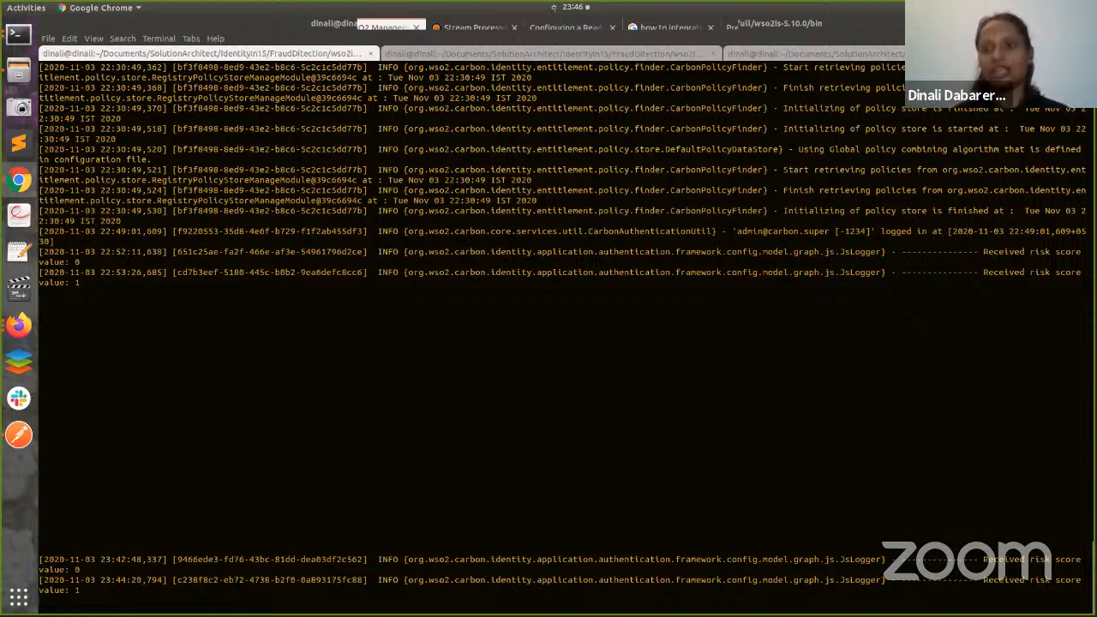
{"action": "key", "text": "alt+Tab"}
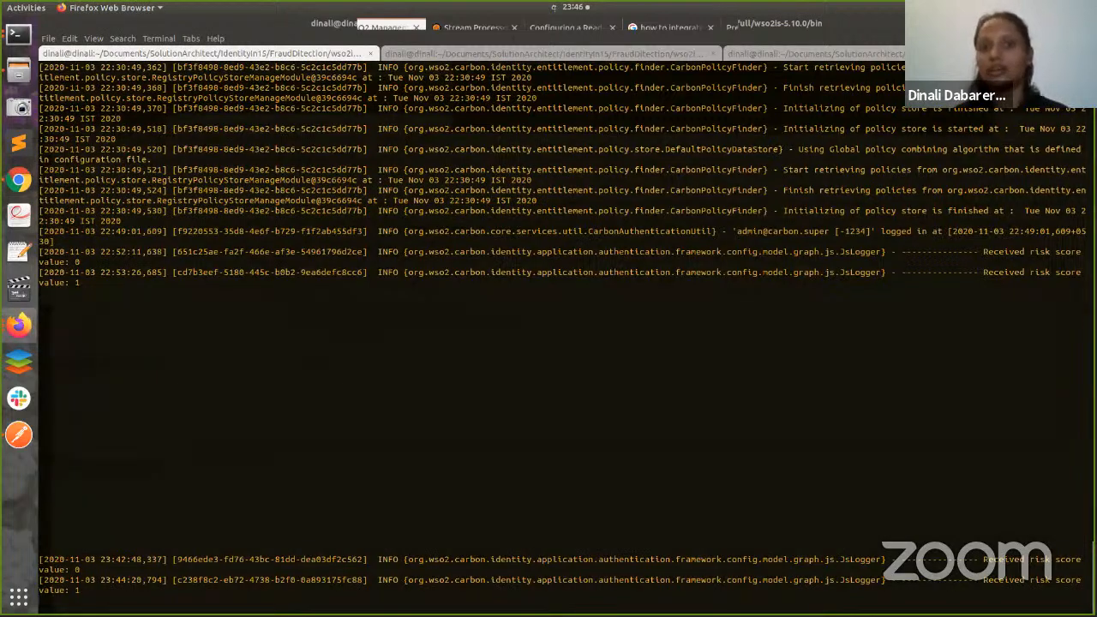